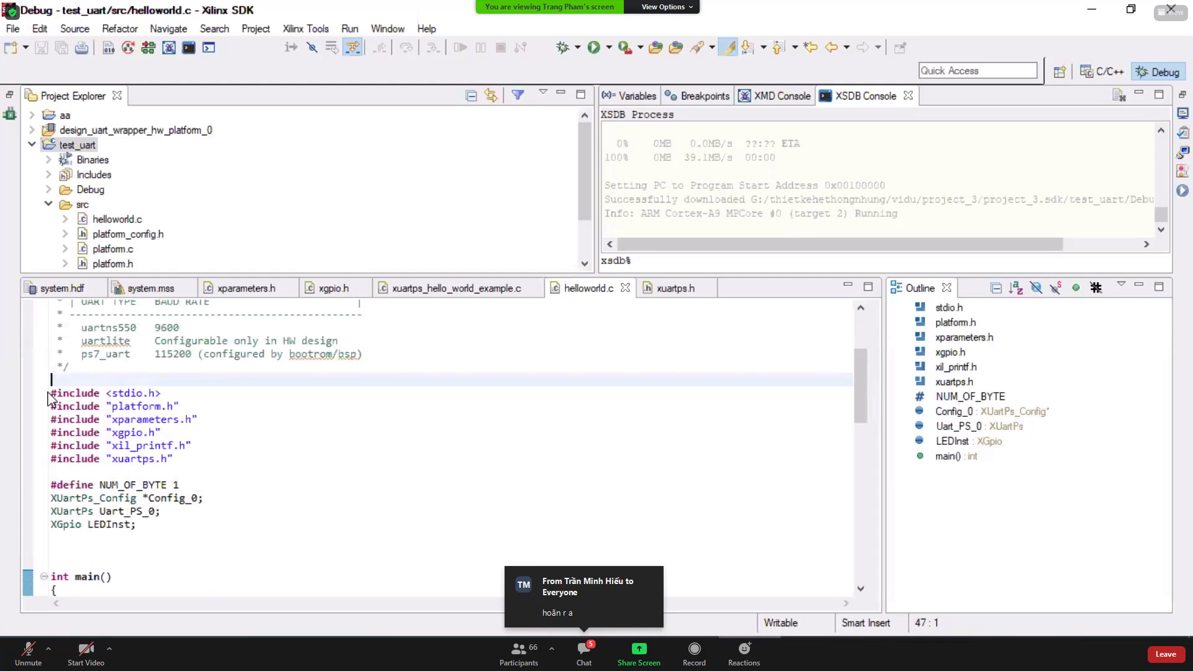
Step: Select the helloworld.c test_uart code, then glance at the meeting chat and close it
drag(56, 380, 242, 573)
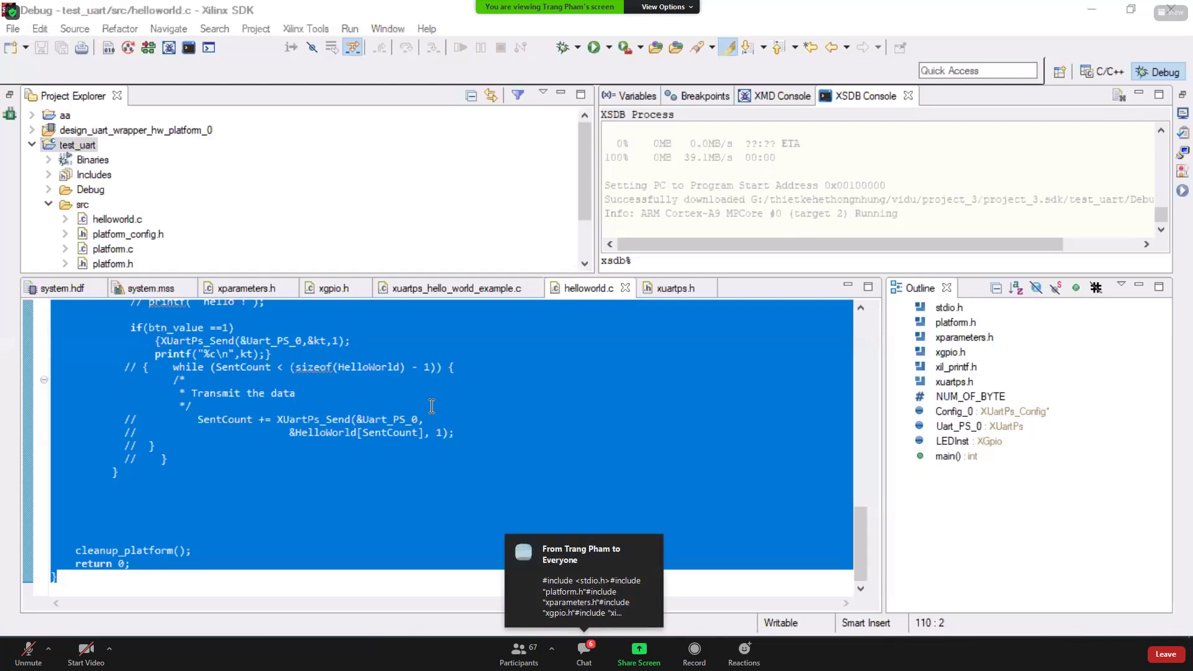
click(598, 633)
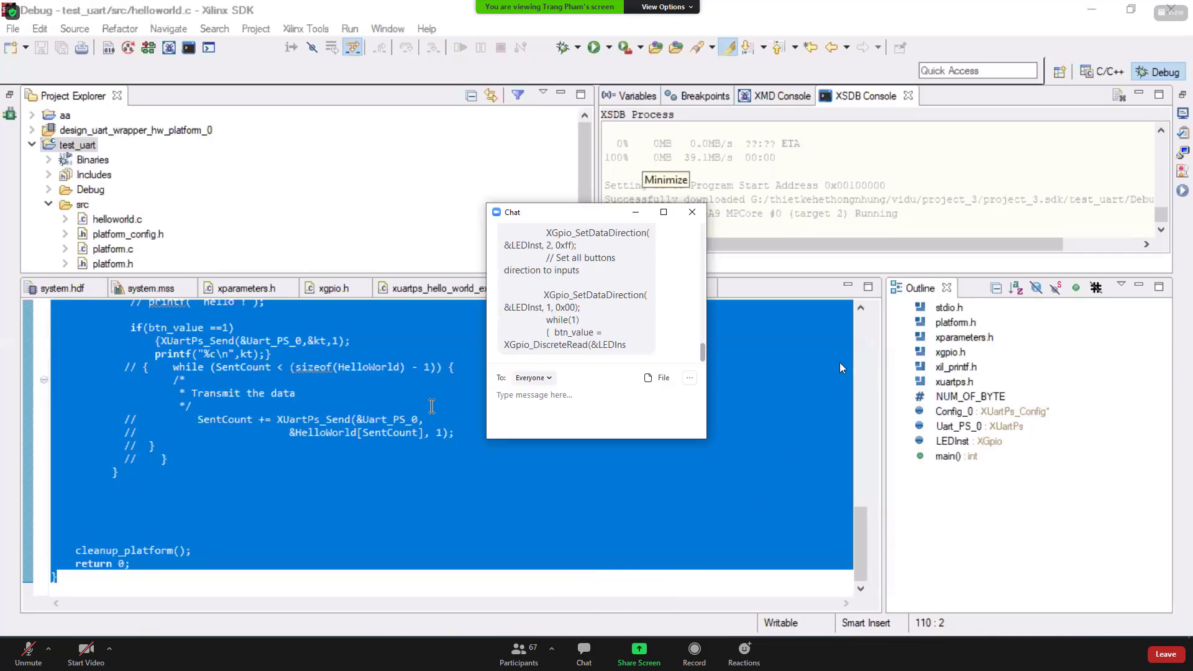
click(692, 212)
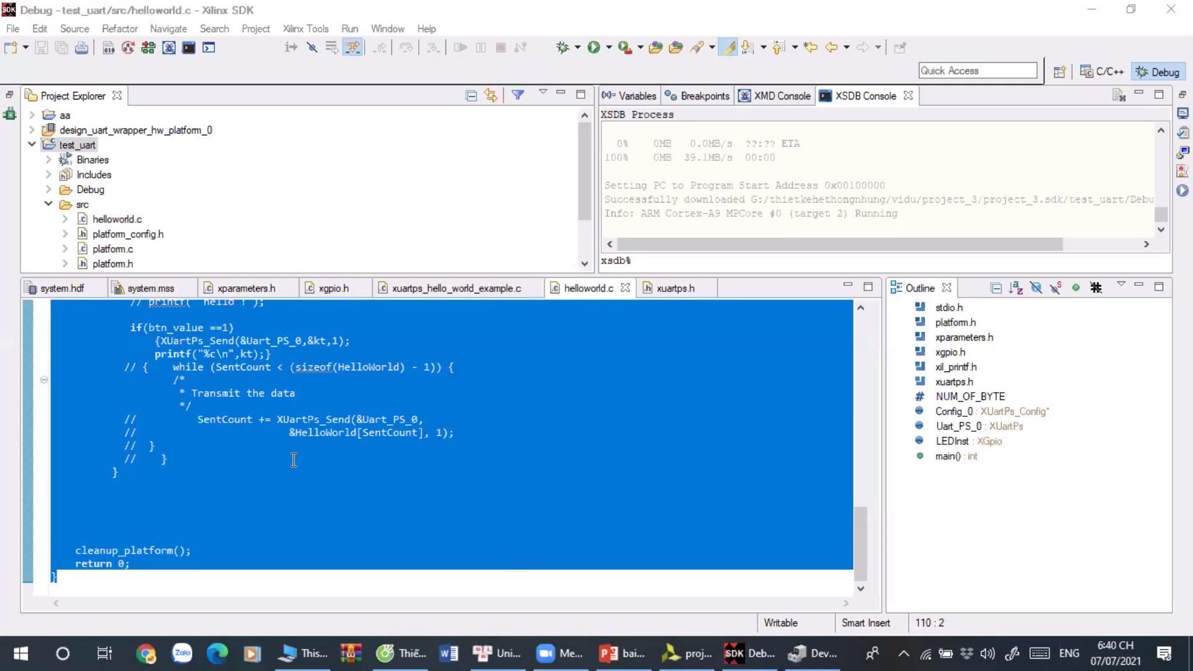
Step: Select all of helloworld.c, copyright header included, with Ctrl+A
click(456, 498)
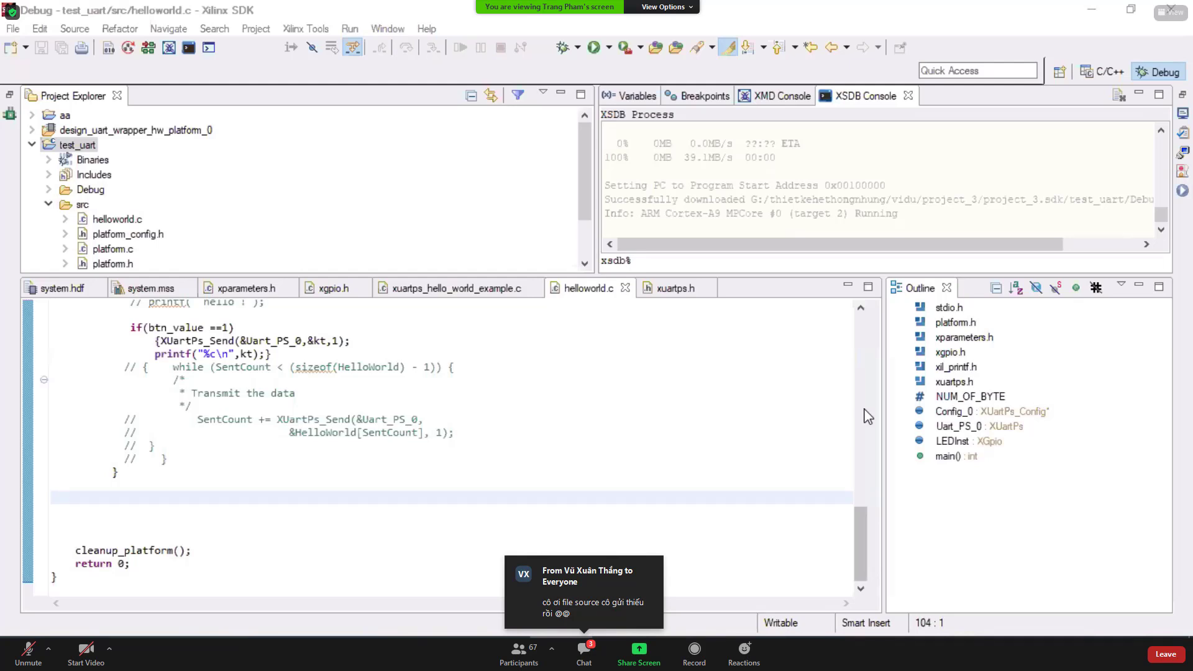
click(338, 417)
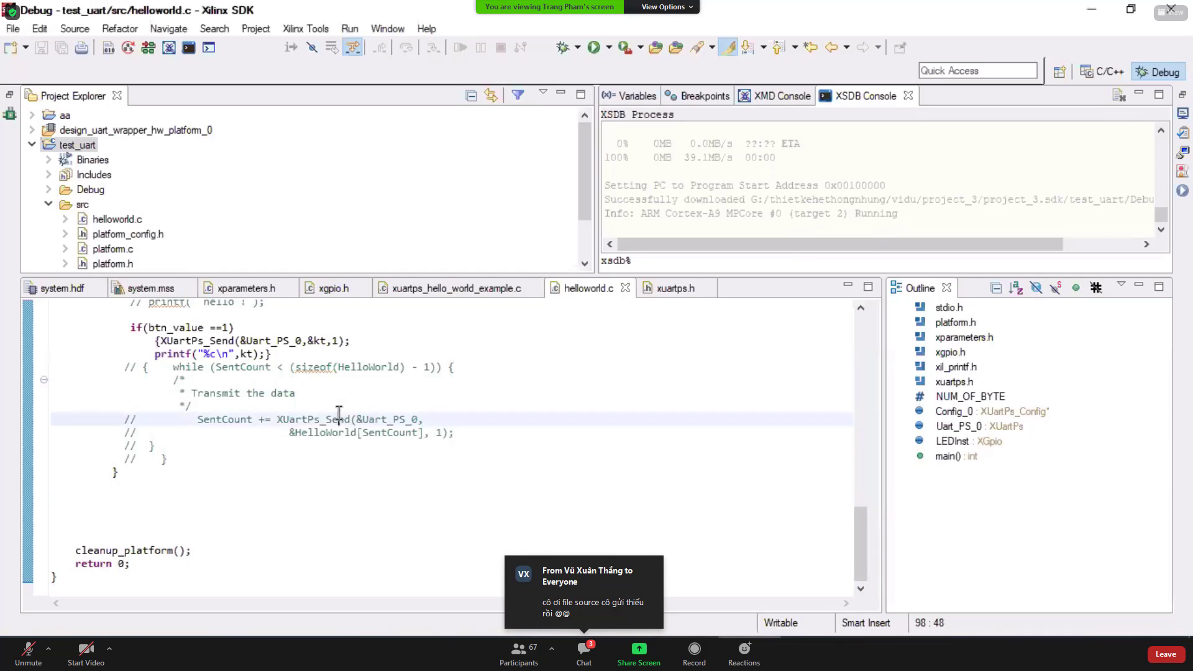
key(ctrl+a)
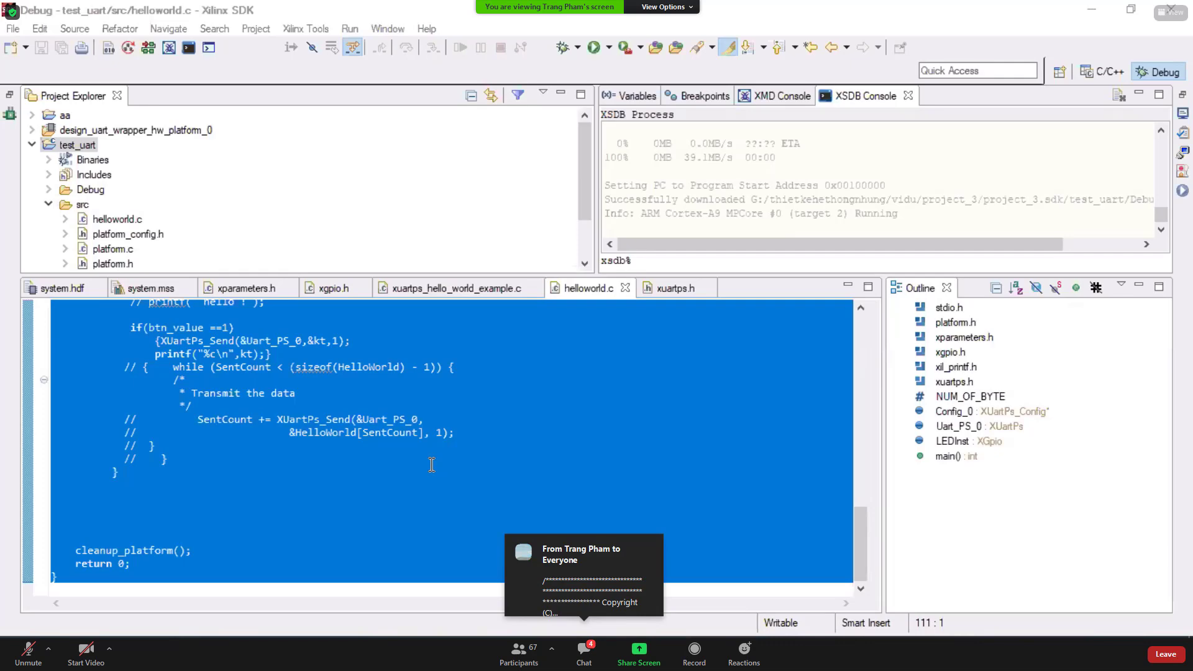
Step: Scroll to the top of helloworld.c and select the includes and global declarations
click(267, 511)
scroll(268, 505, up, 5)
scroll(269, 506, up, 8)
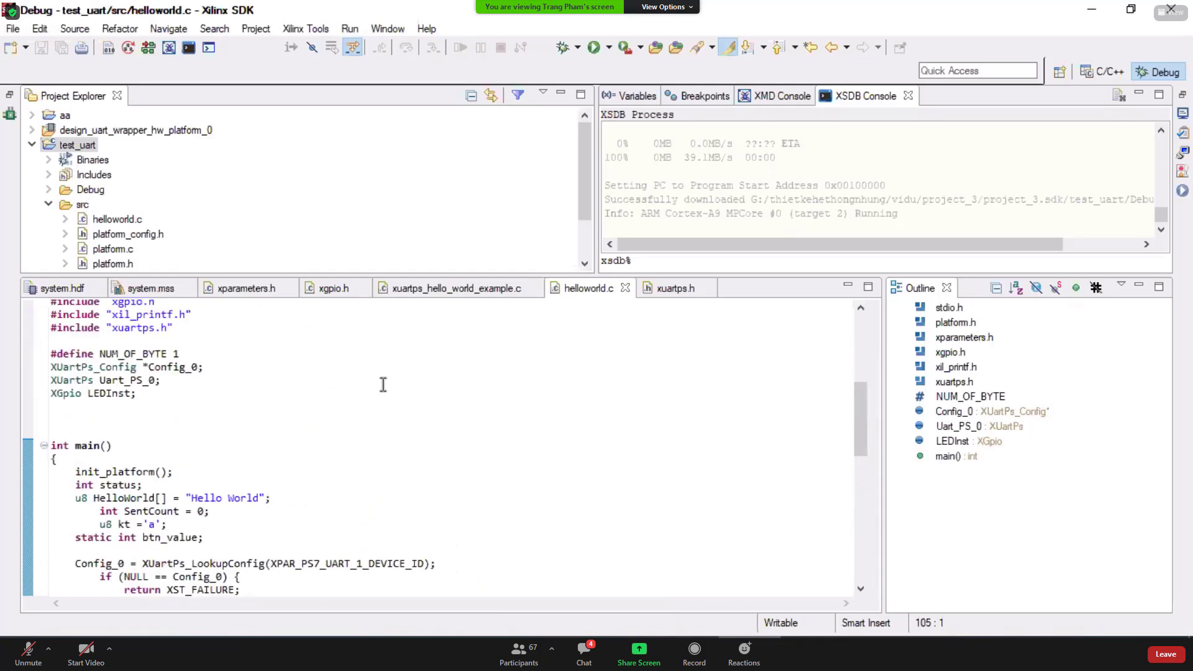
scroll(366, 386, up, 1)
scroll(373, 380, down, 5)
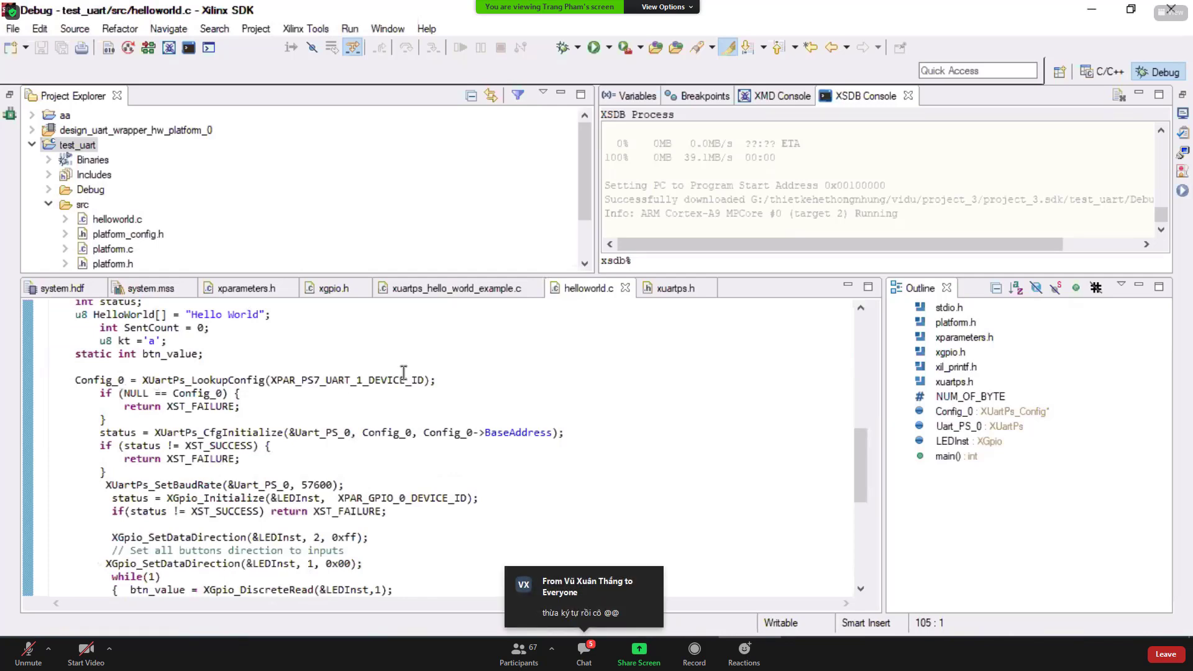
scroll(404, 372, down, 3)
click(549, 544)
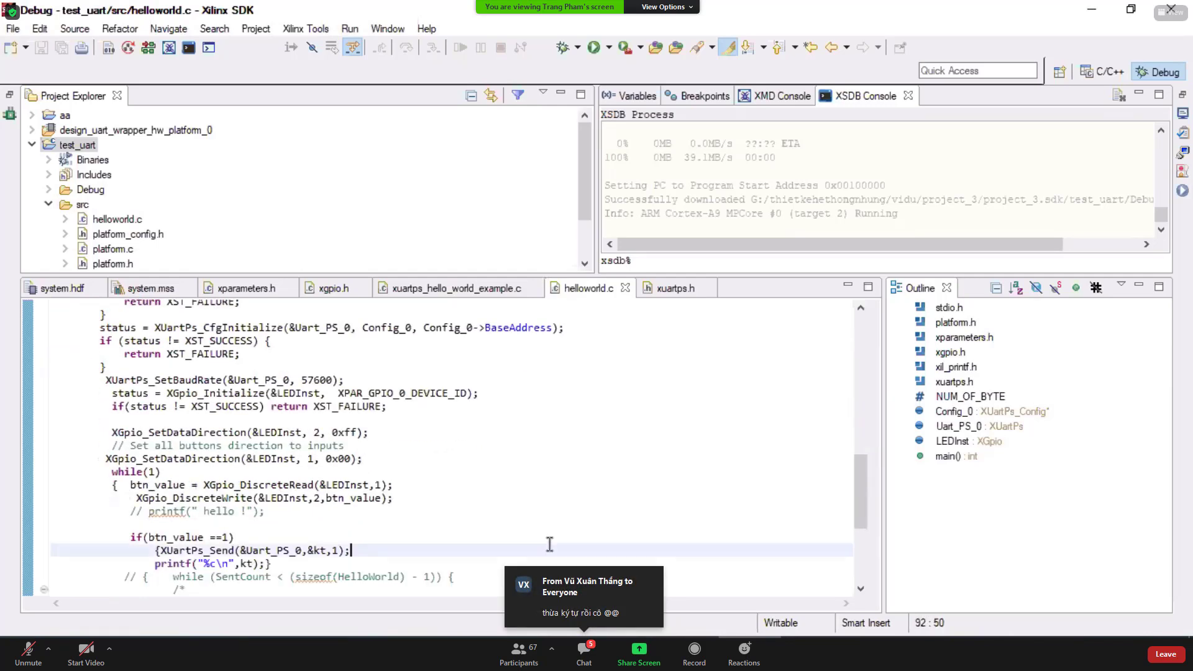
scroll(202, 451, up, 4)
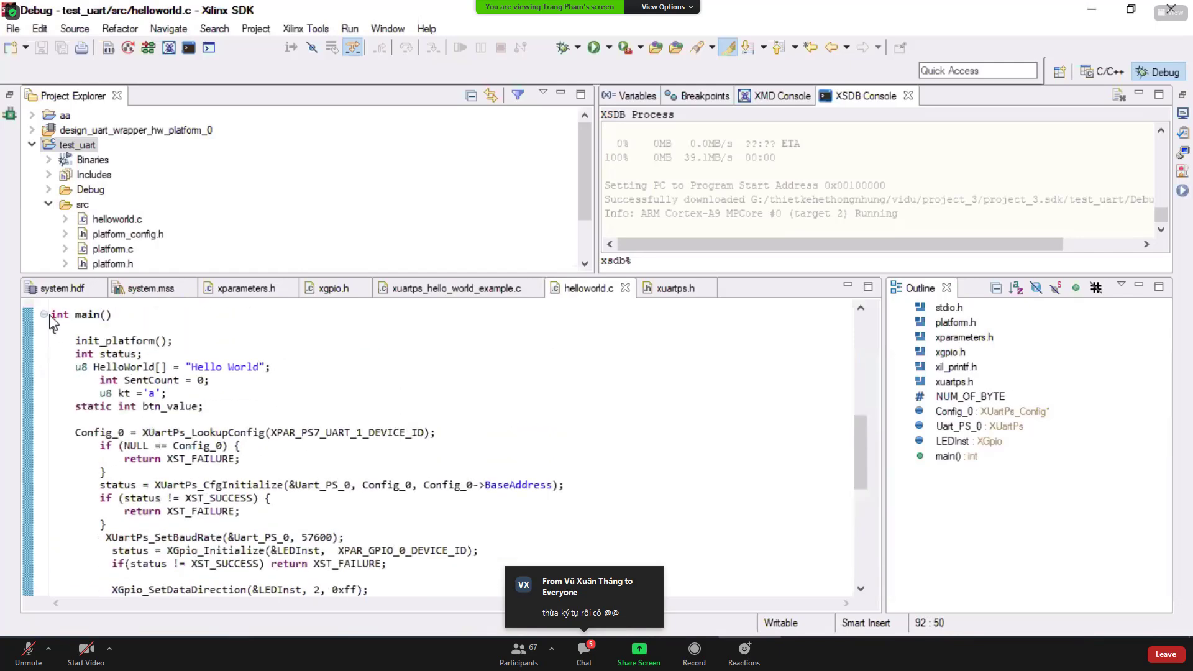
scroll(94, 331, up, 3)
scroll(94, 333, up, 2)
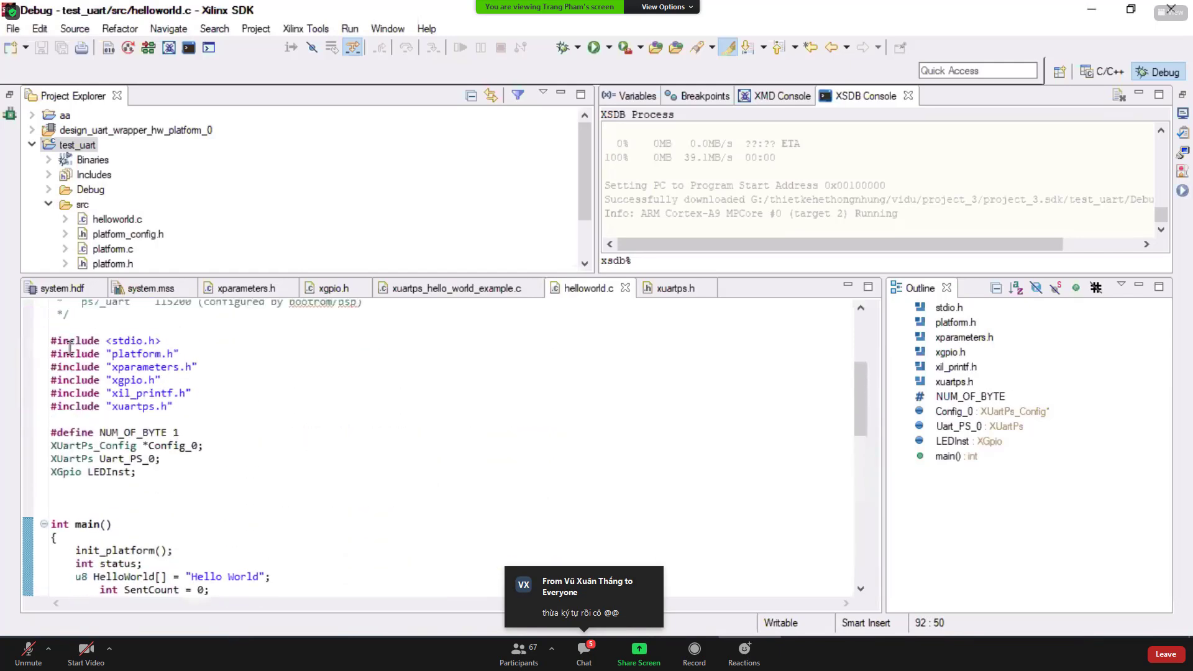
drag(52, 341, 133, 487)
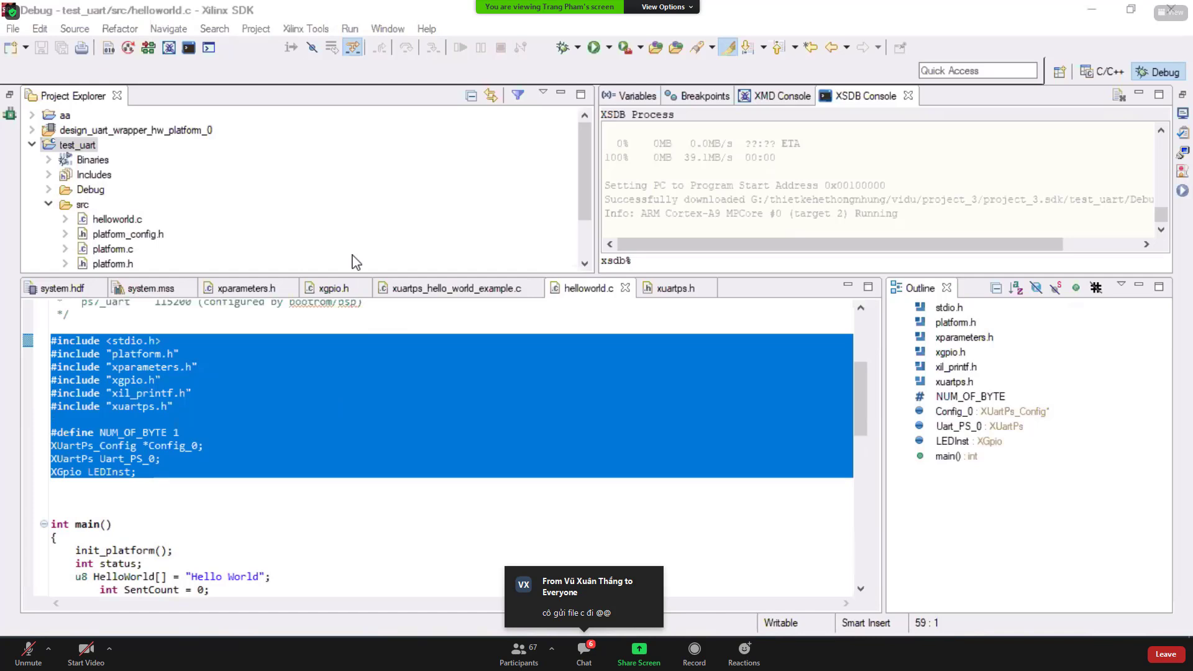
Step: Select main()'s opening lines, then from XGpio_SetDataDirection to the file end, checking the BÀI TẬP 1 slide
scroll(286, 521, down, 2)
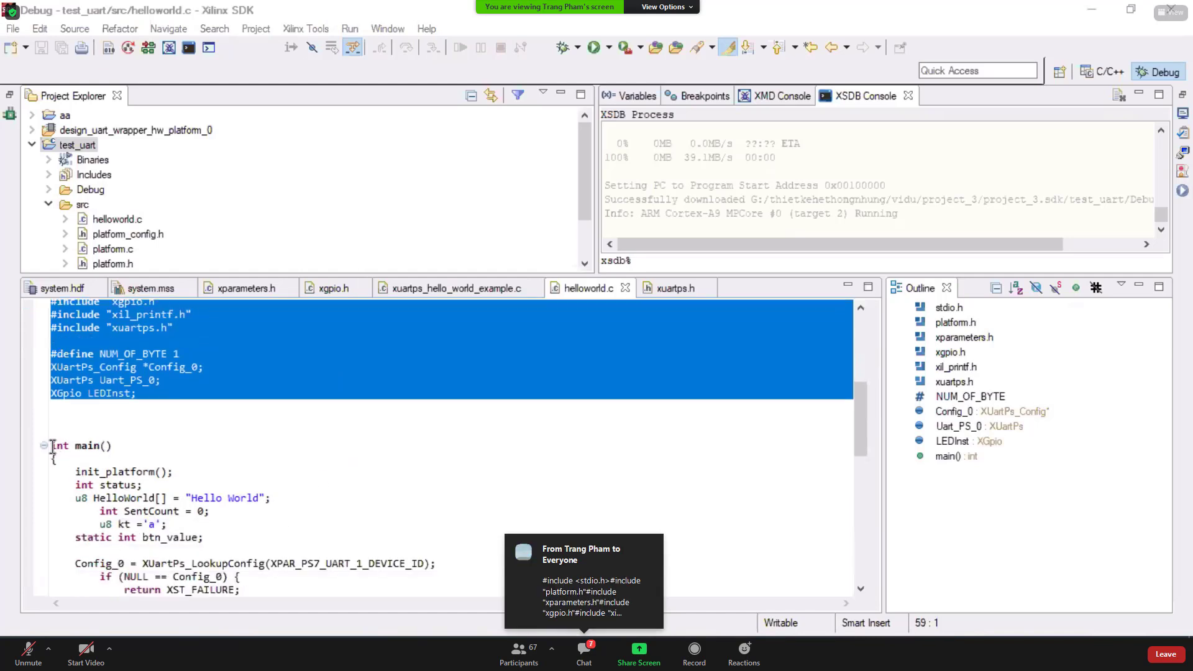
drag(51, 445, 409, 562)
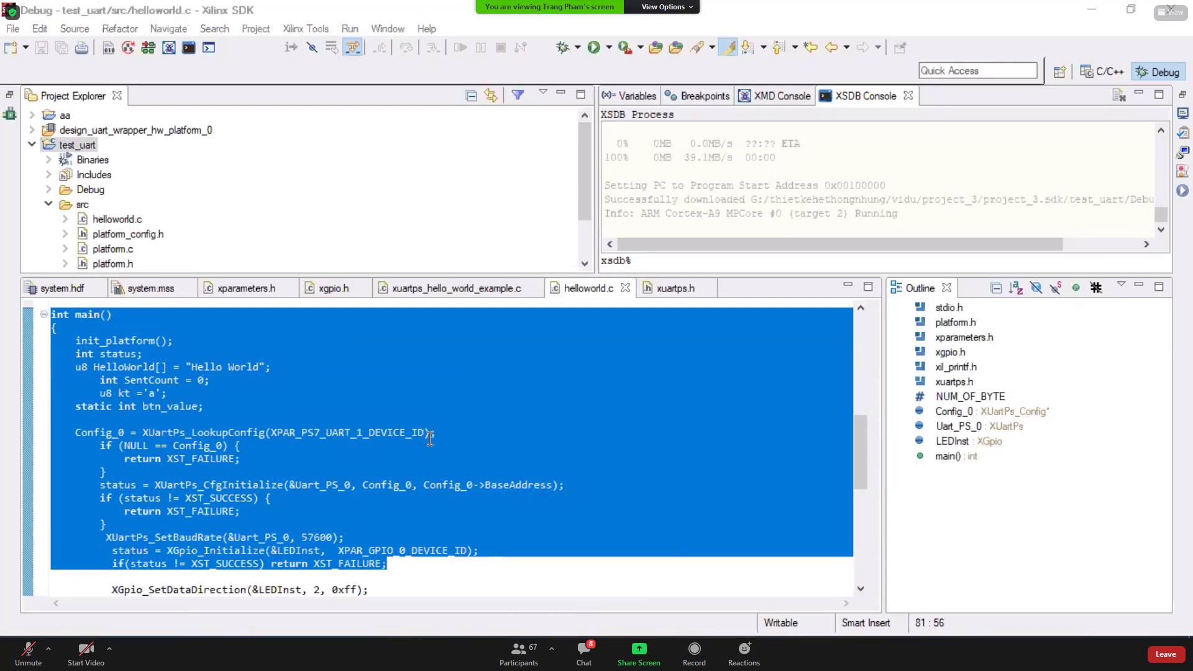
scroll(323, 534, down, 3)
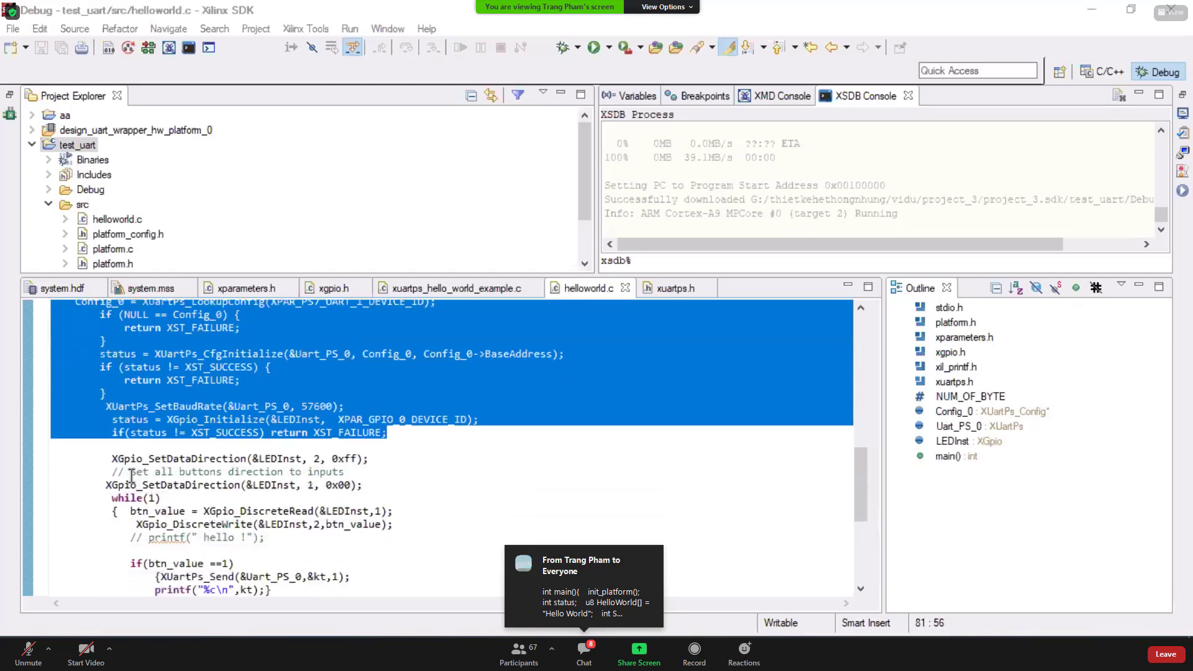
drag(112, 459, 264, 589)
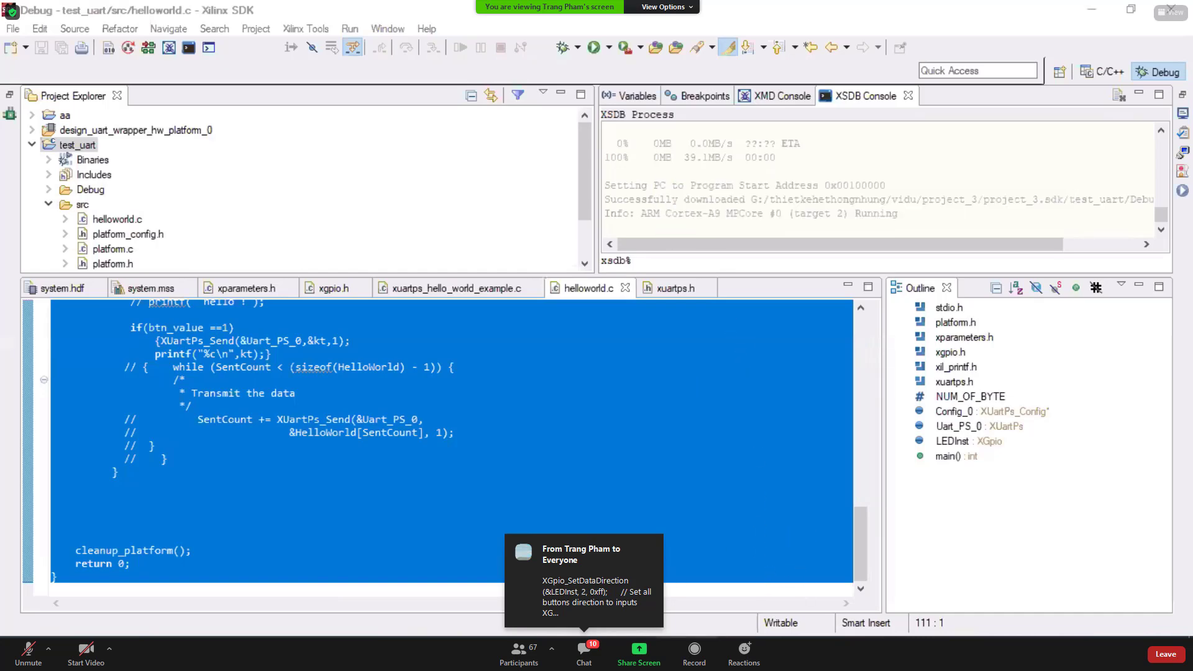
key(alt+Tab)
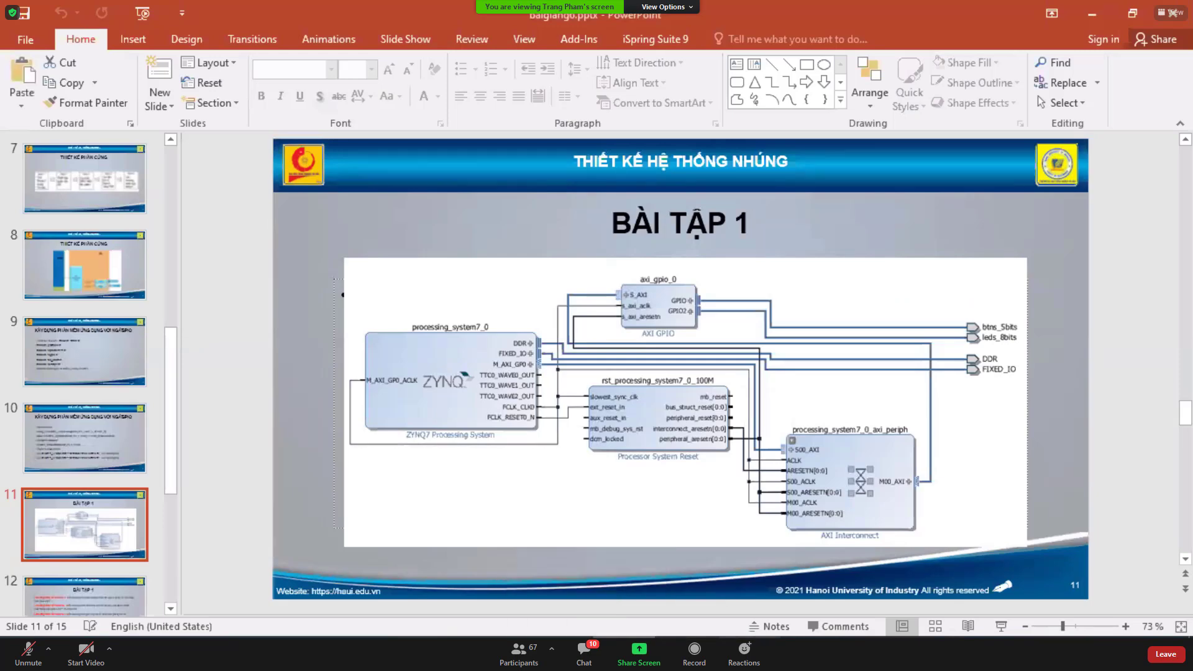
key(alt+Tab)
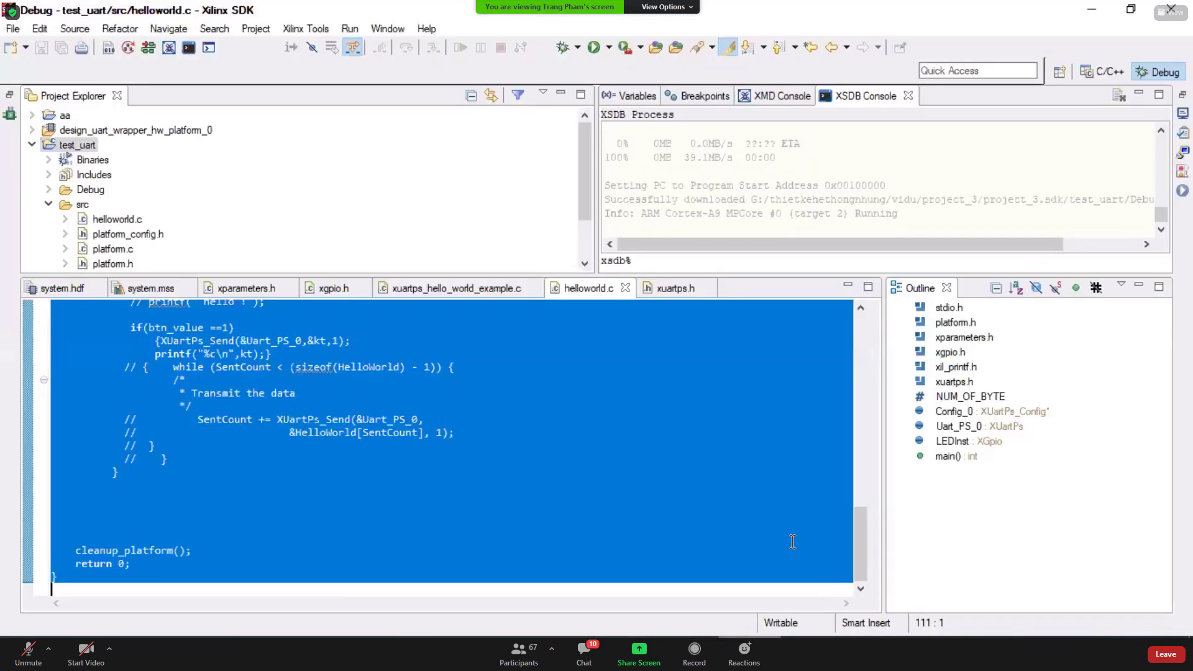
Step: Deselect the code and bring up the Cốc Cốc Zoom meeting page for FE6034.1
click(754, 498)
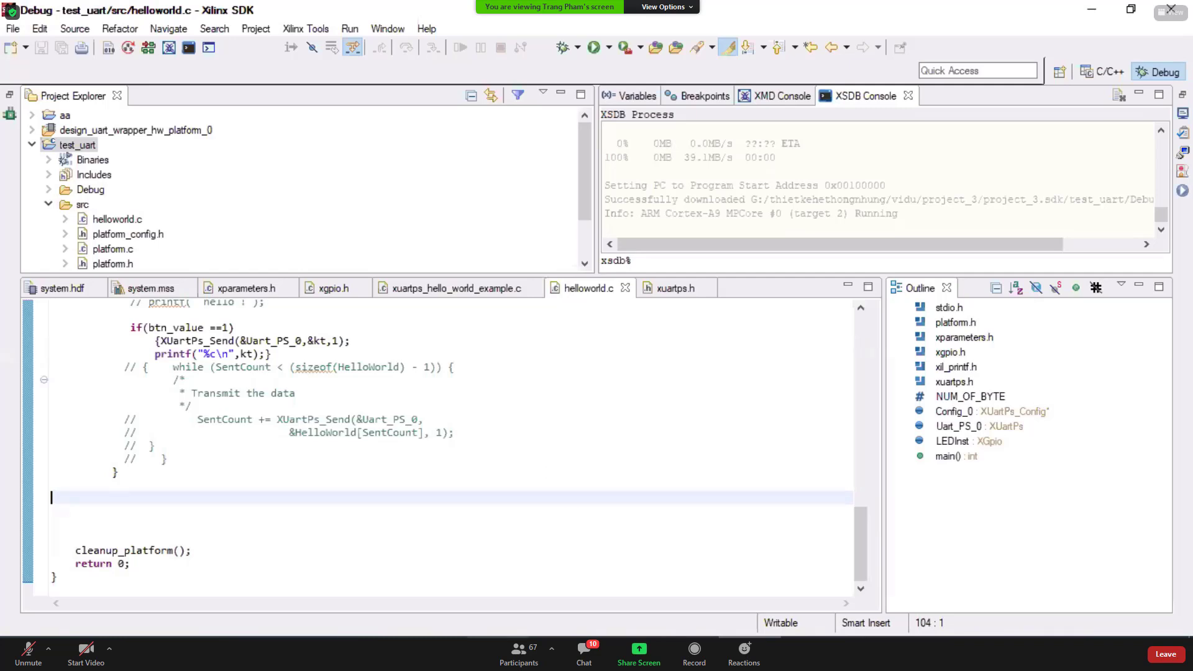
mouse_move(624, 647)
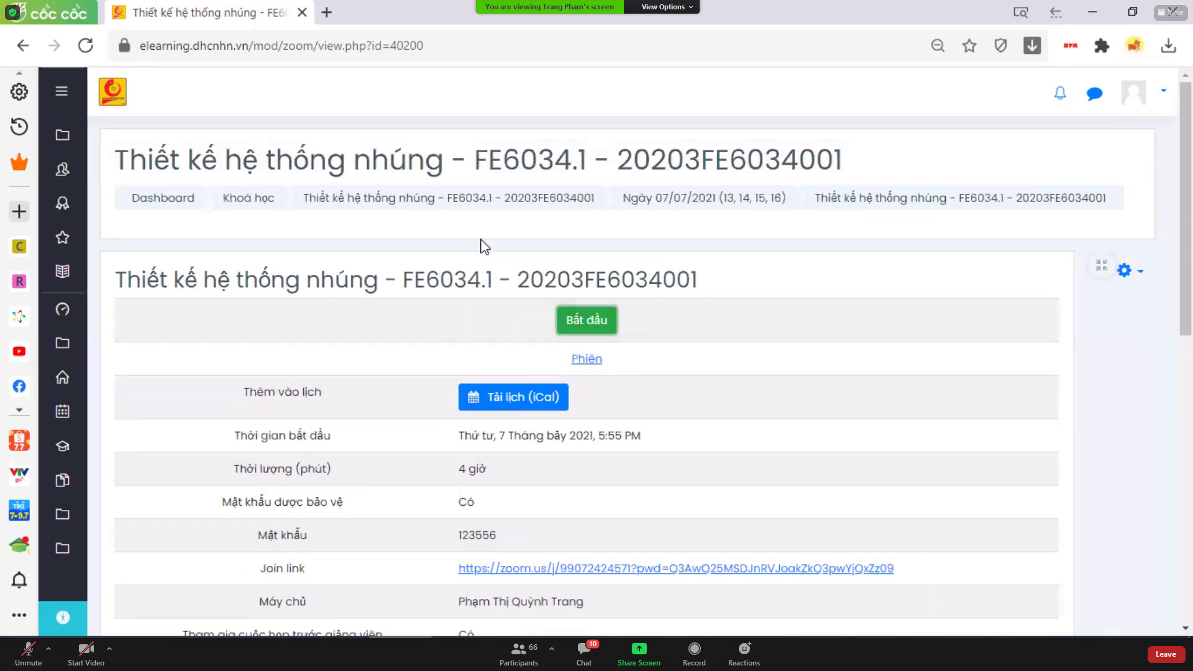
Step: Go to the dhcnhn.vn portal home page in Cốc Cốc
click(527, 41)
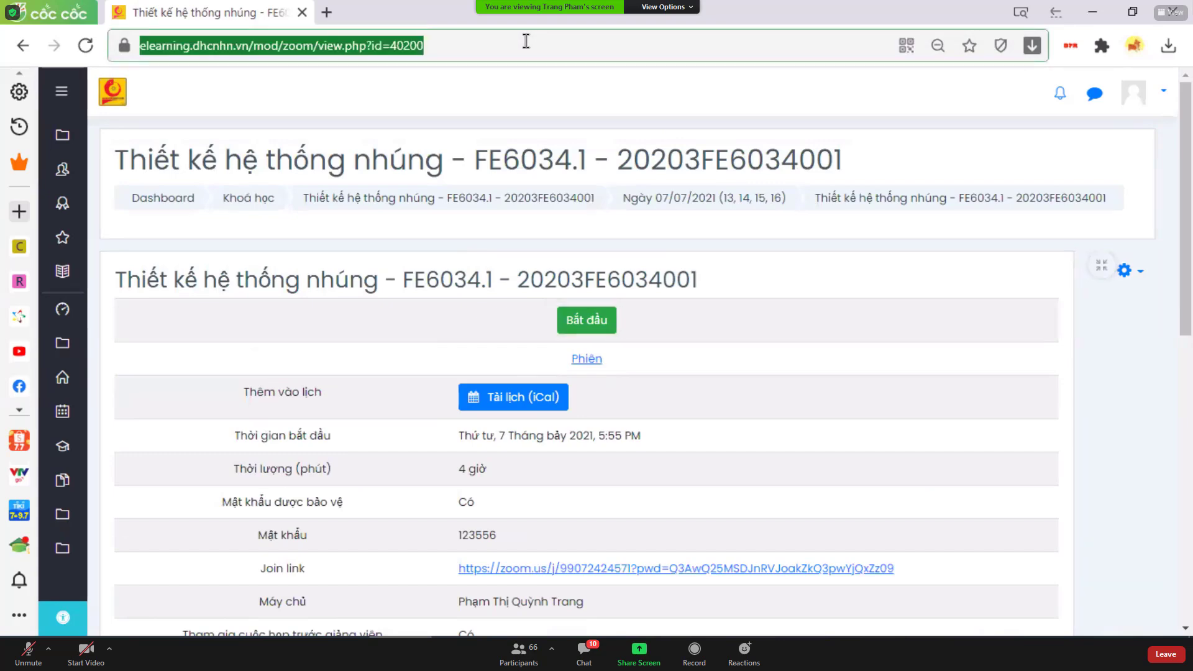
text(g)
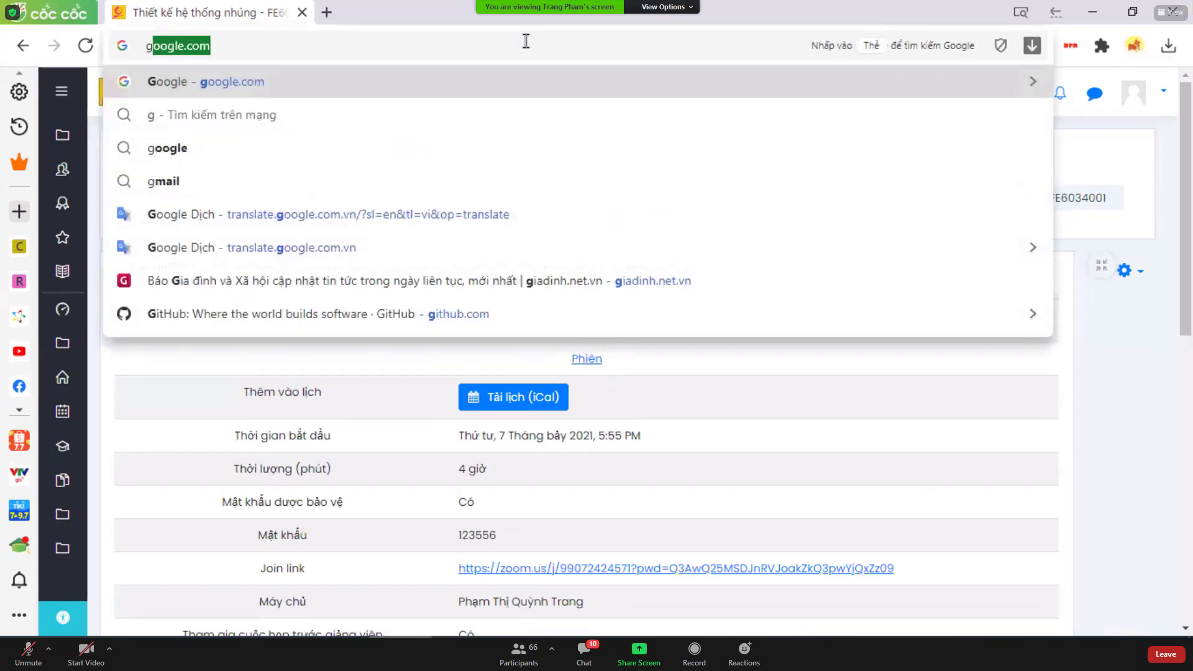
key(BackSpace)
key(BackSpace)
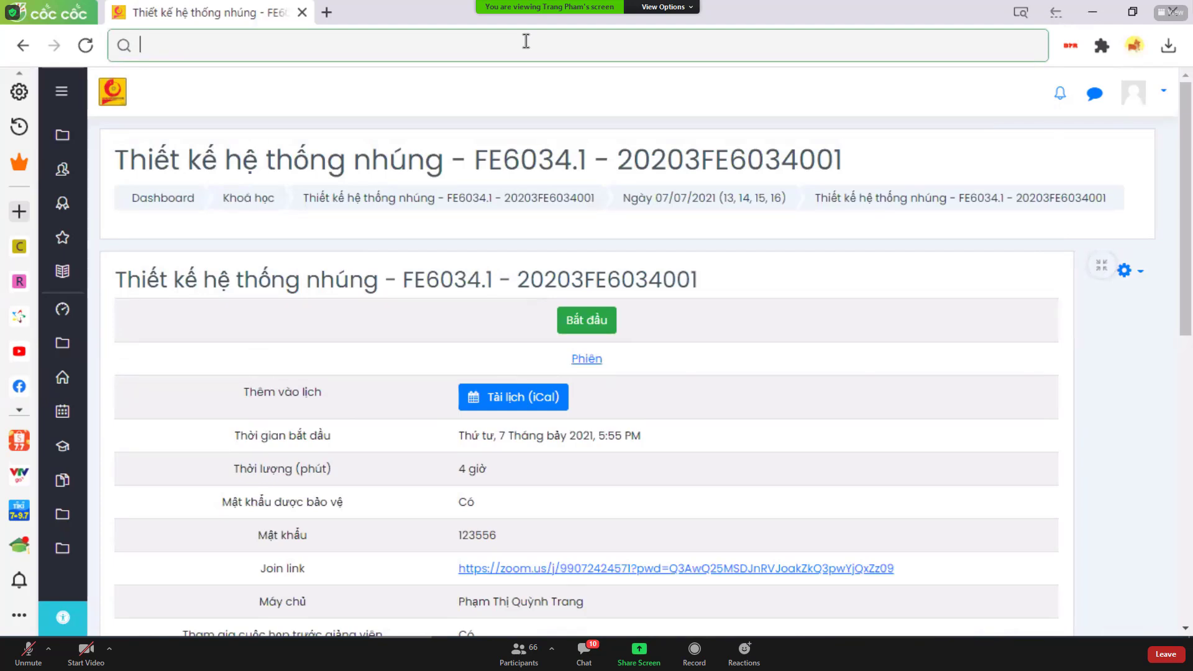
text(dh)
key(Return)
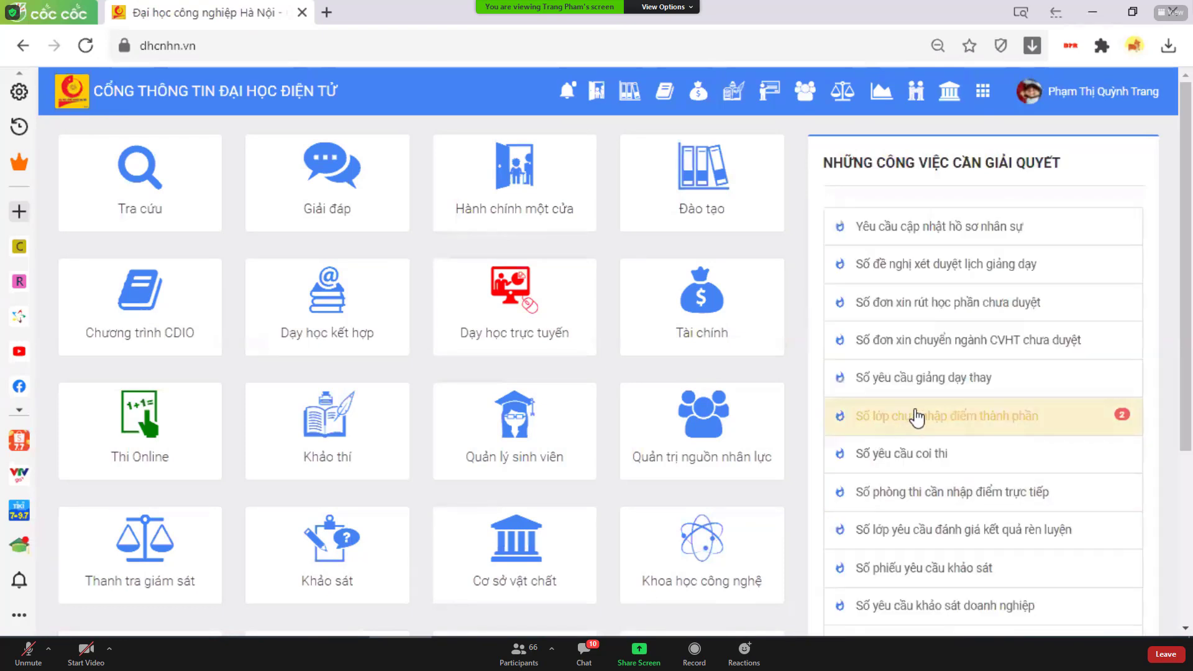
Step: Open class FE6034.1's component grade sheet and copy its student table with Sao chép
click(927, 427)
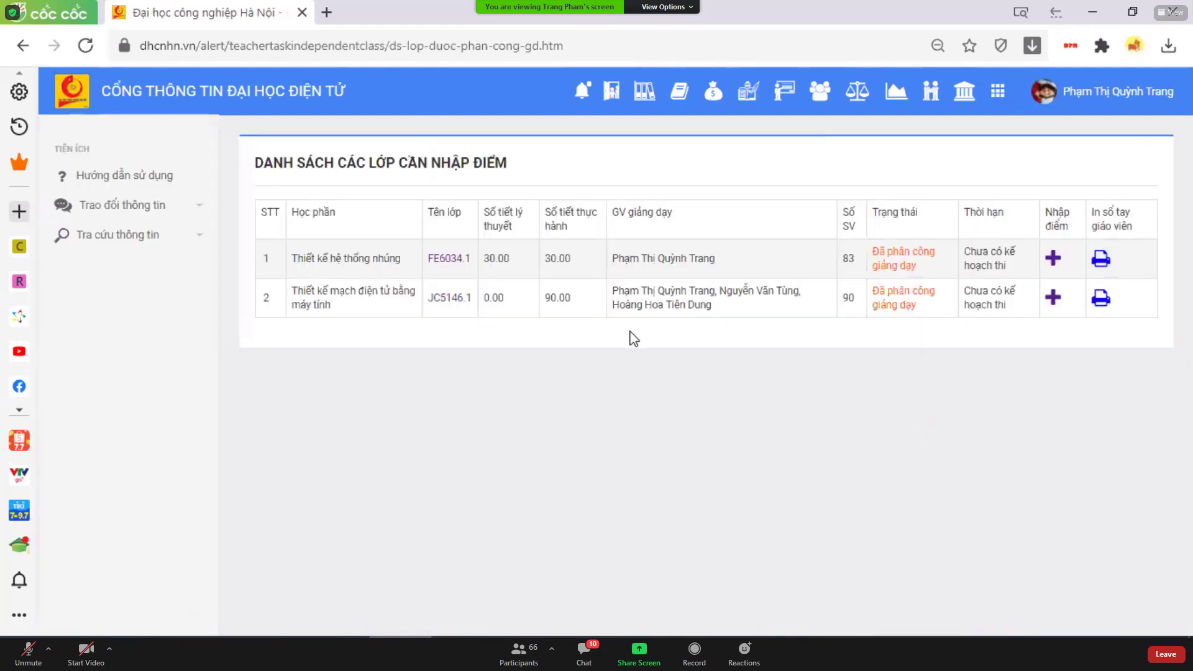
click(452, 260)
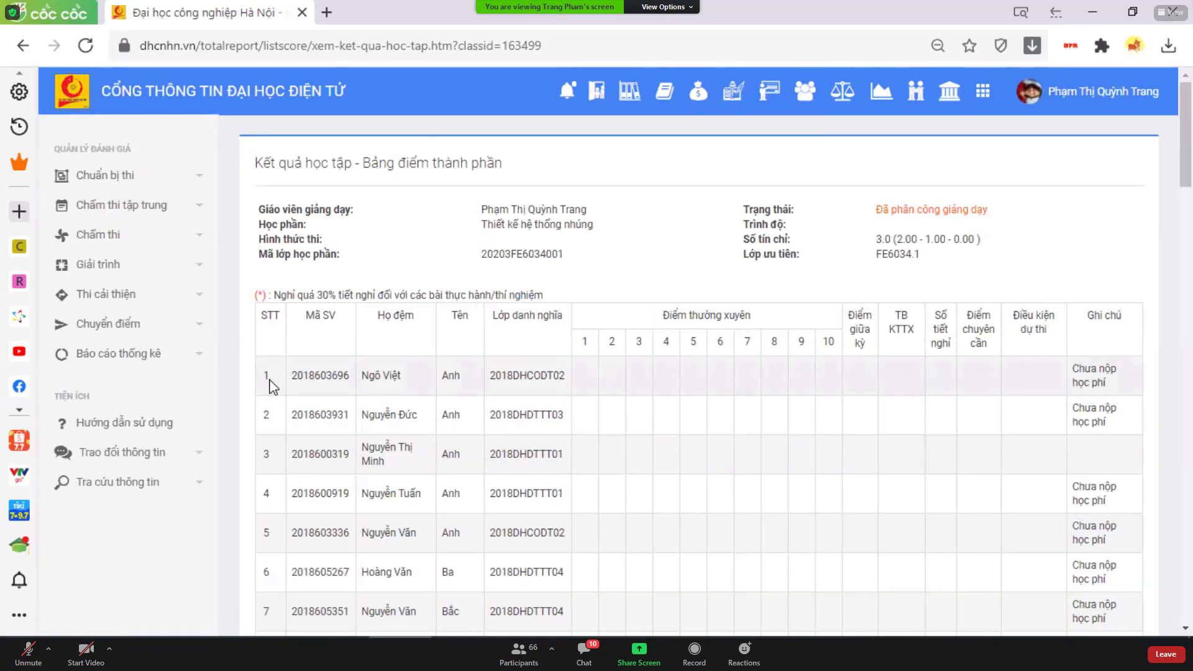
drag(274, 386, 1136, 489)
scroll(613, 621, down, 8)
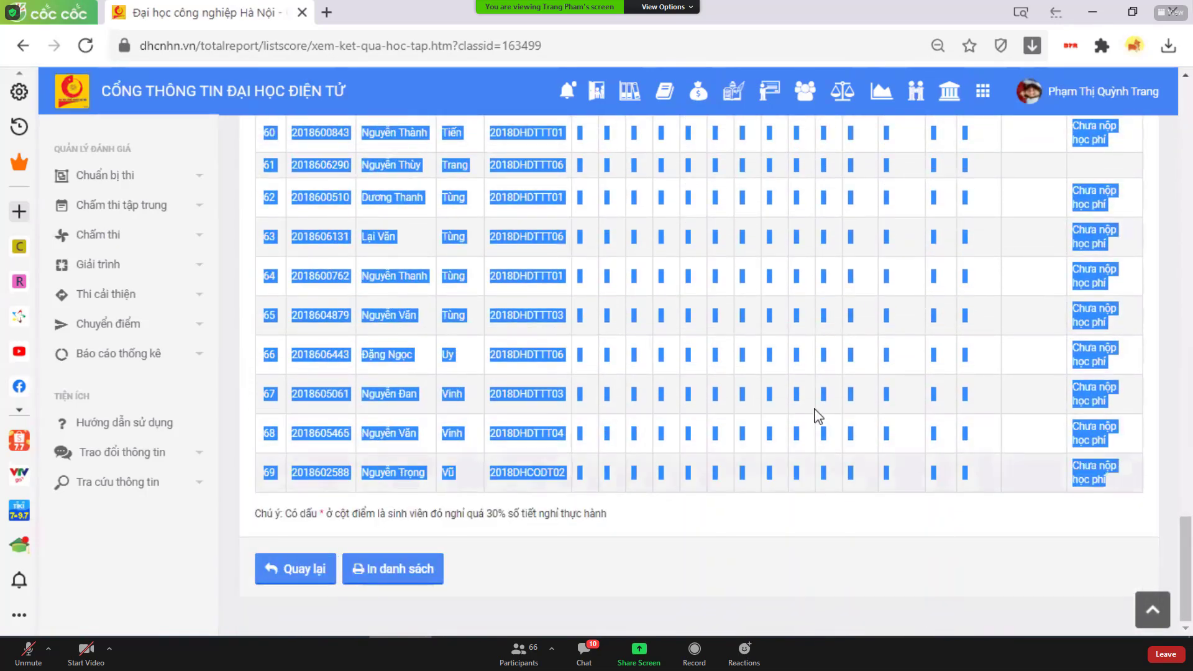
right_click(385, 353)
click(415, 369)
Step: Start a blank Excel 2016 workbook and paste the student list at A2
click(12, 633)
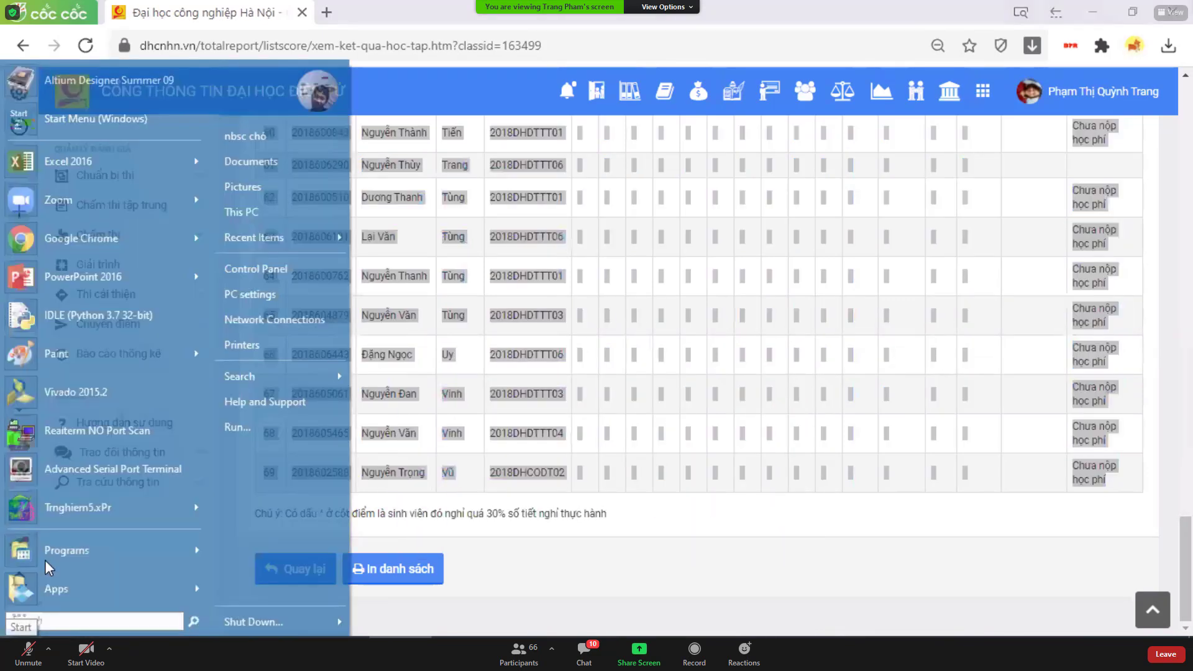
click(54, 165)
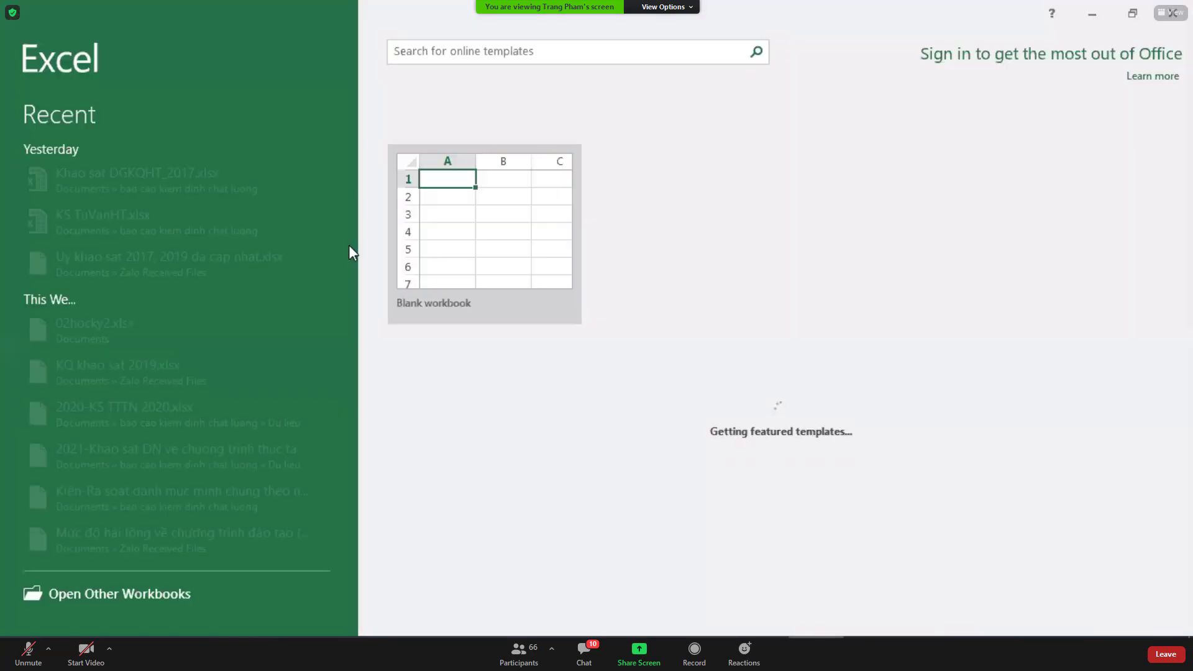
click(513, 232)
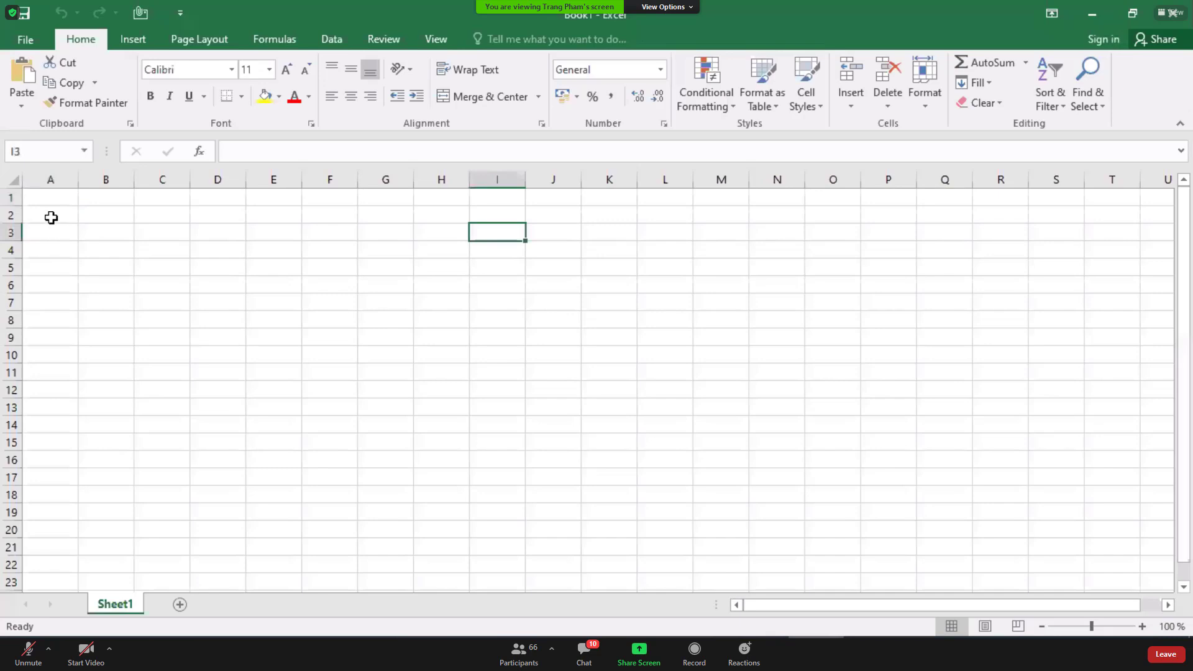
click(55, 220)
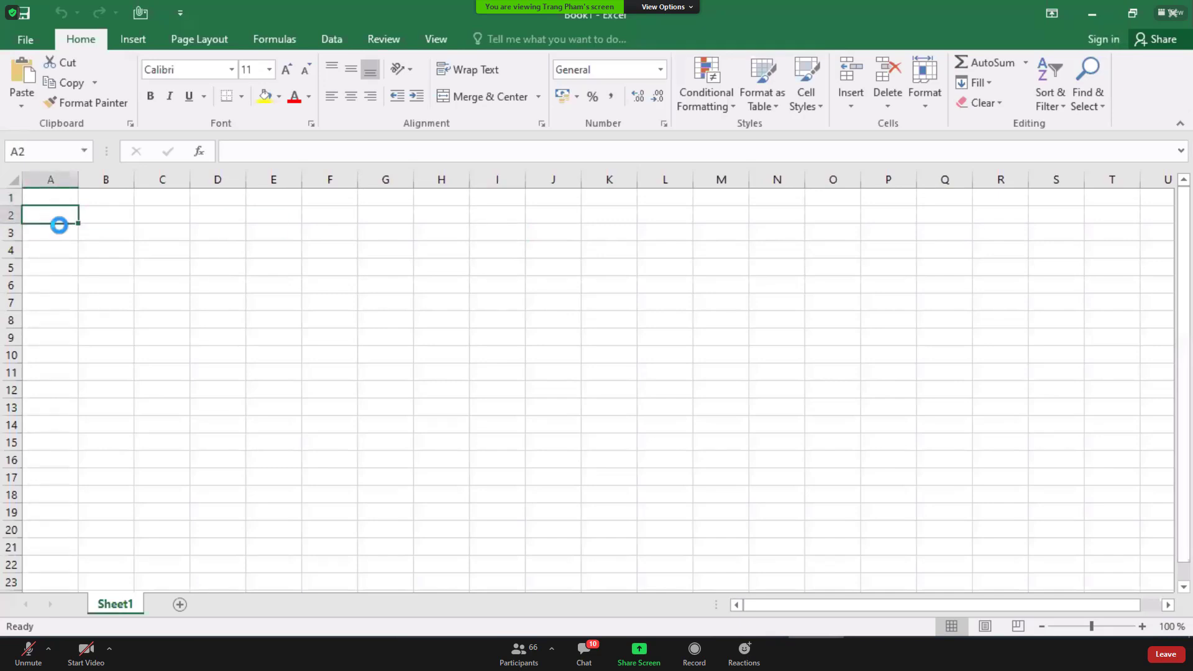
key(ctrl+v)
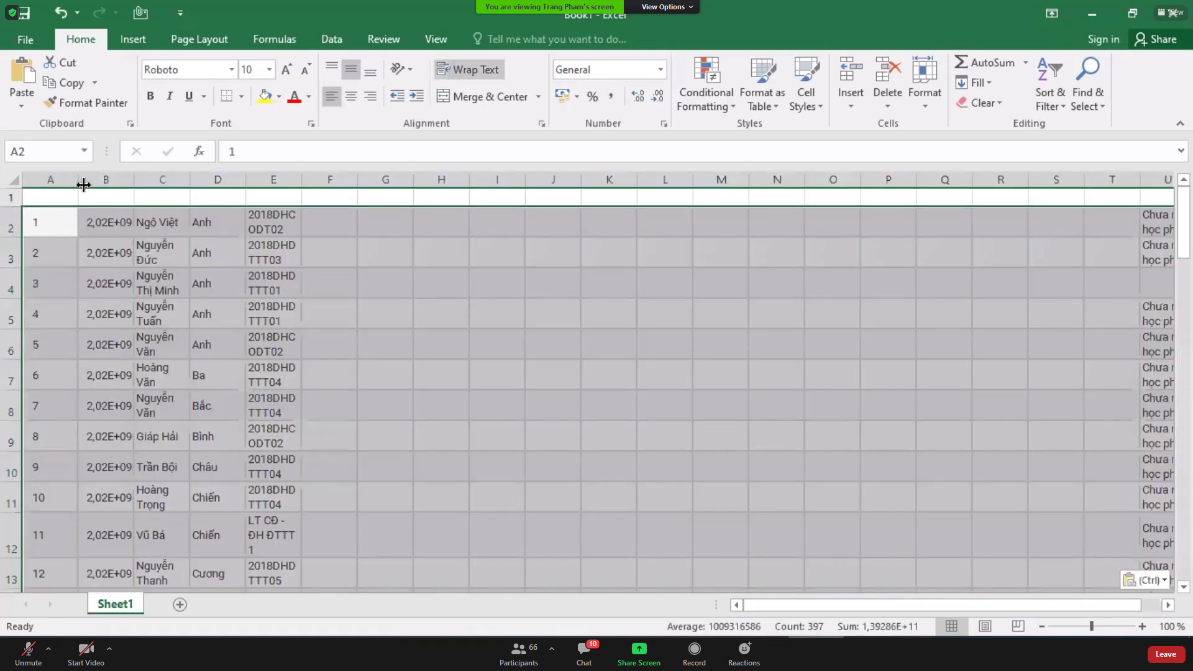
Step: Narrow column A and widen column E so the class codes fit
drag(83, 184, 229, 184)
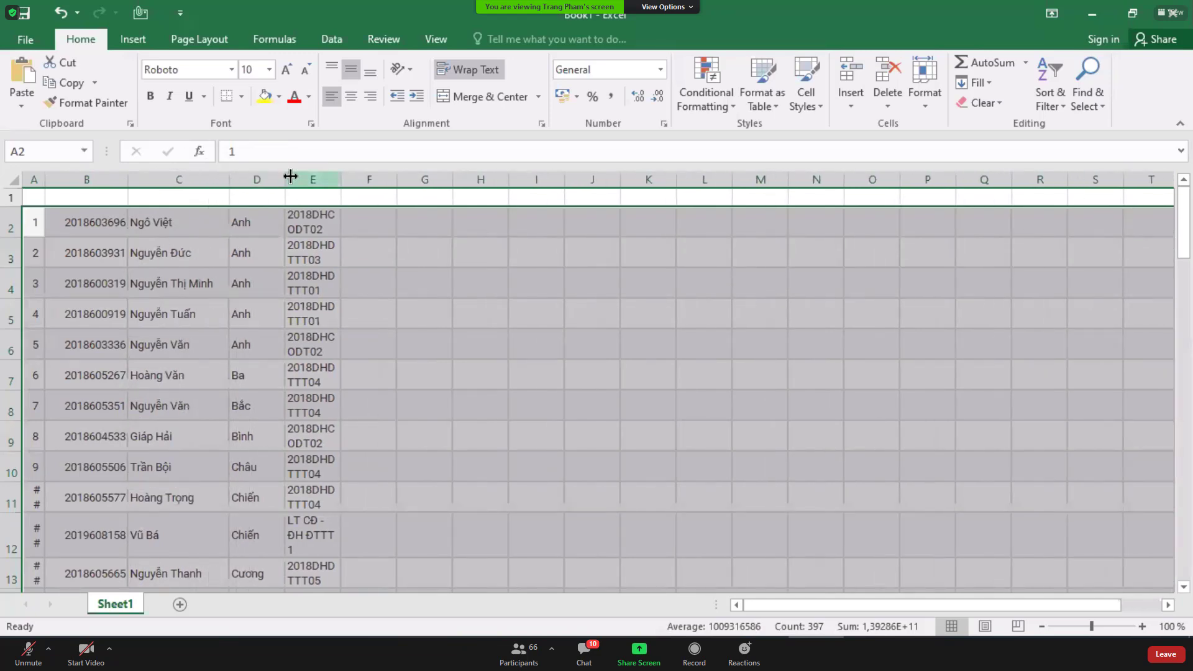
drag(341, 179, 372, 185)
click(426, 281)
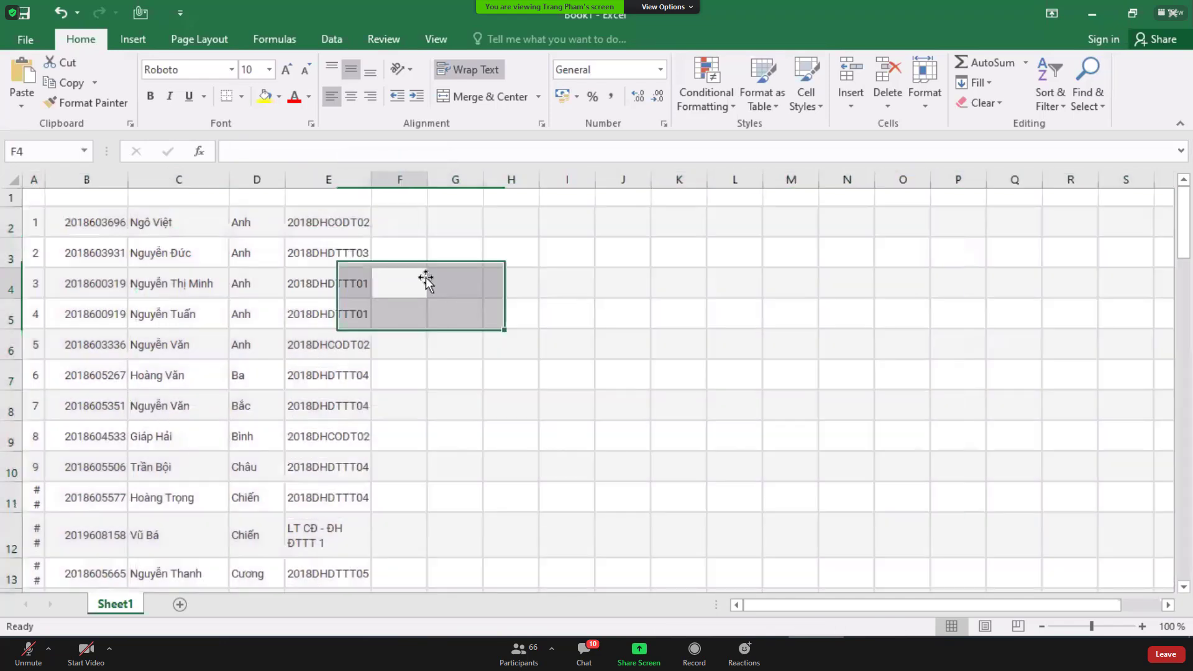
click(400, 197)
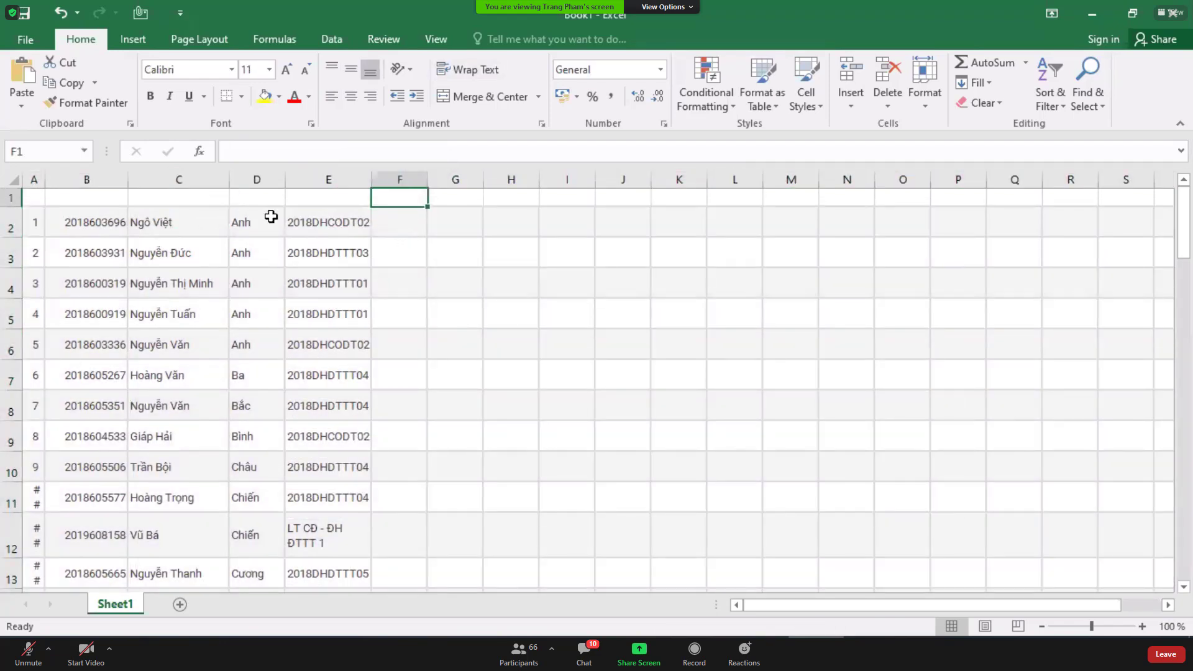
Step: Enter headers Sáng t2, Chiều T2, Sáng T3, Chiều T3, Sáng T4, Chiều T4, sáng T5, Chiều T5 across F1–M1
text(S)
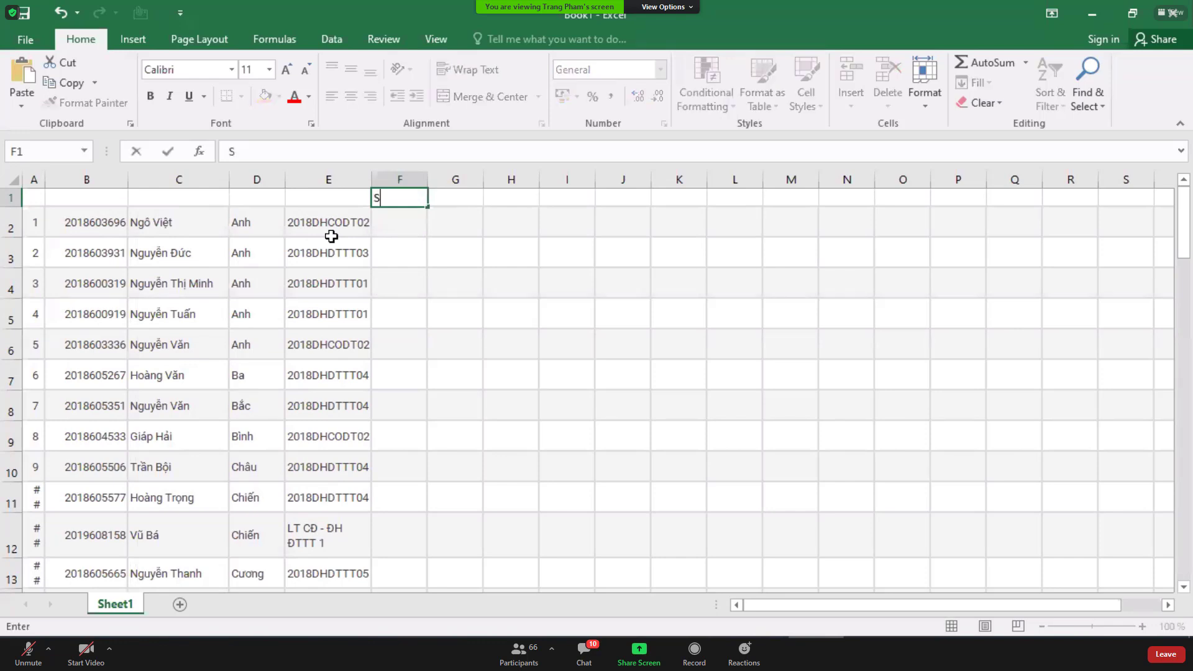
text(áng t2)
key(Tab)
text(Ch)
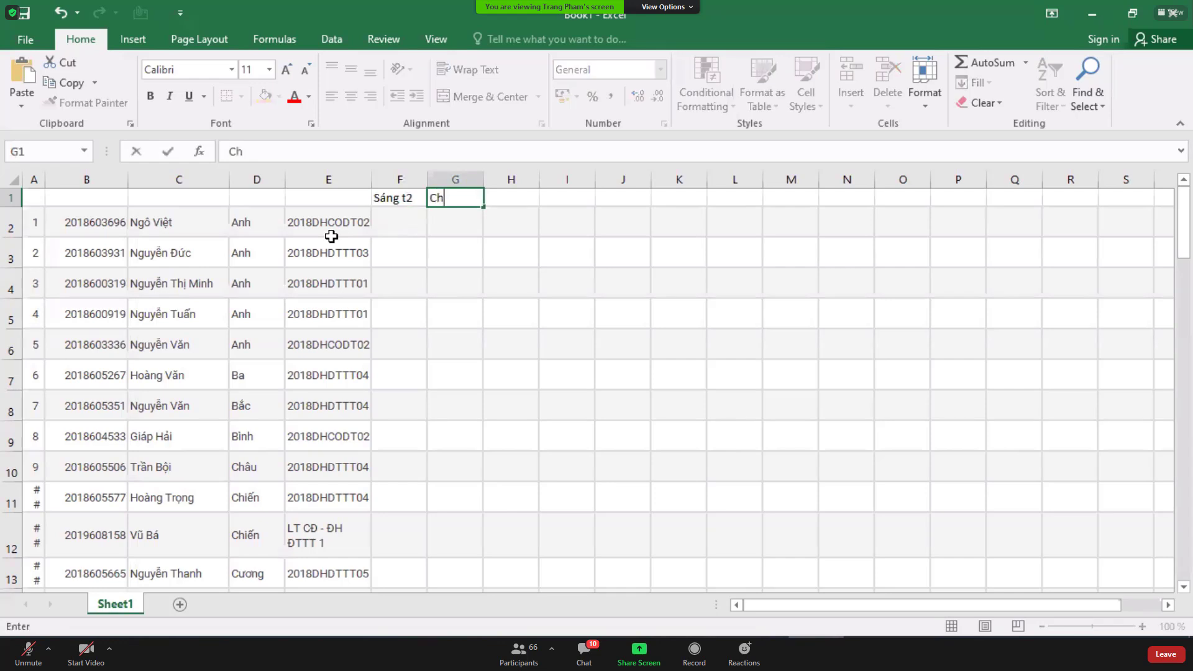
text(iều T2)
key(Tab)
text(Sáng)
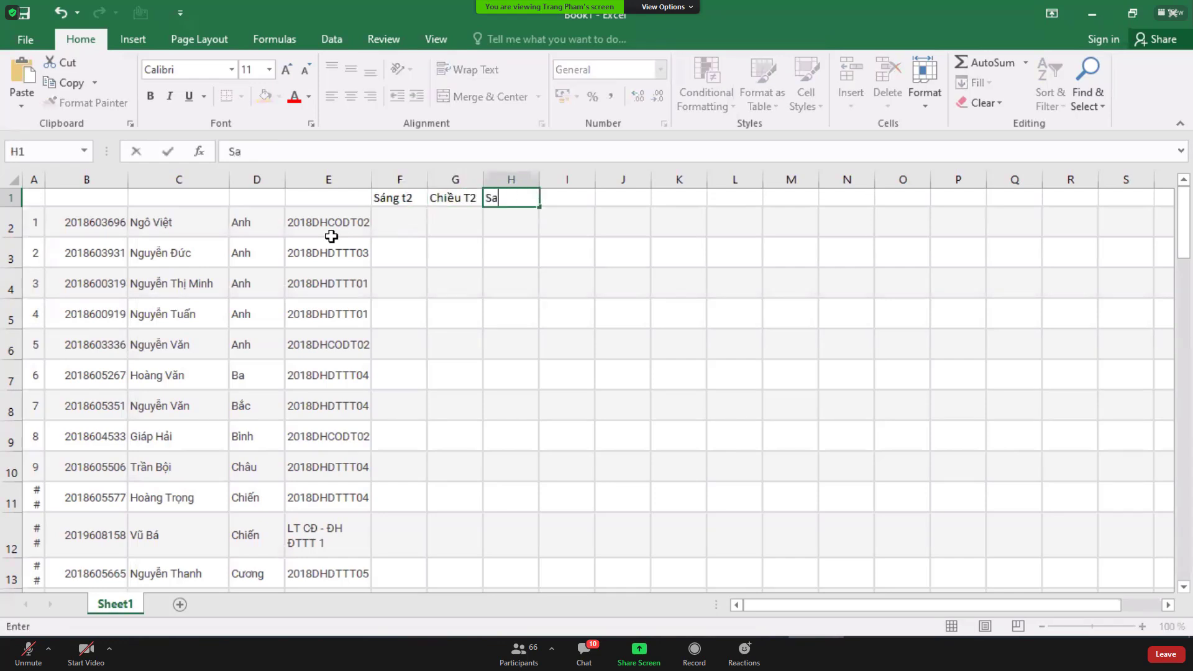
text( T3)
key(Tab)
text(Chiều T)
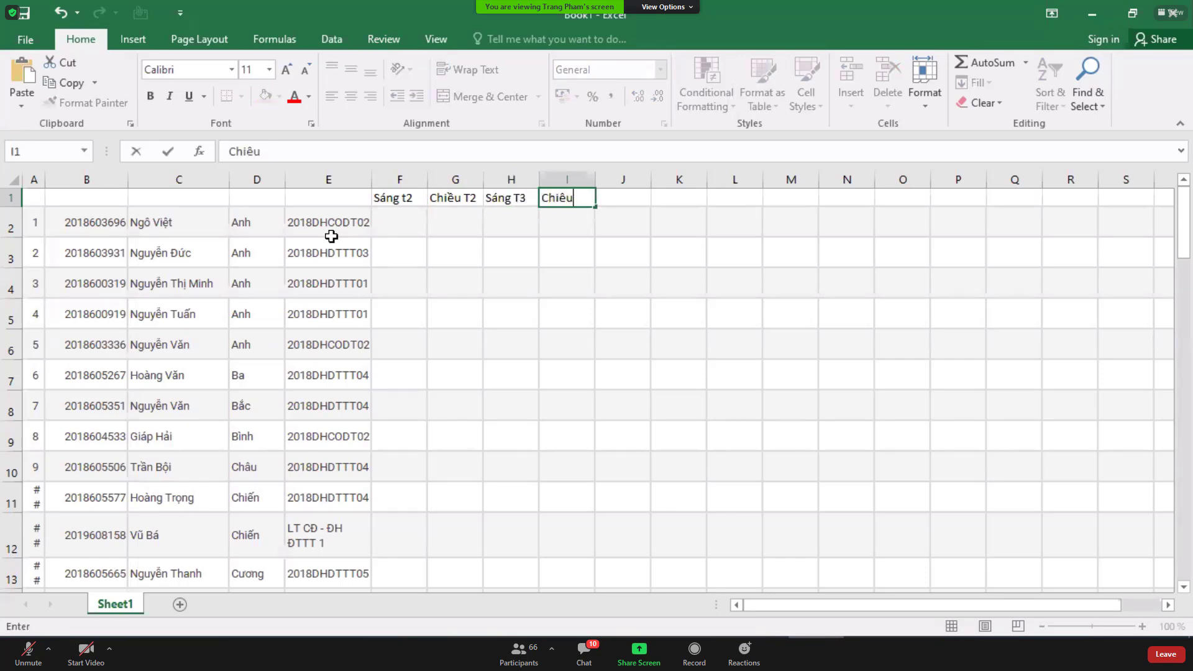
text(3)
key(Tab)
text(Sang T4)
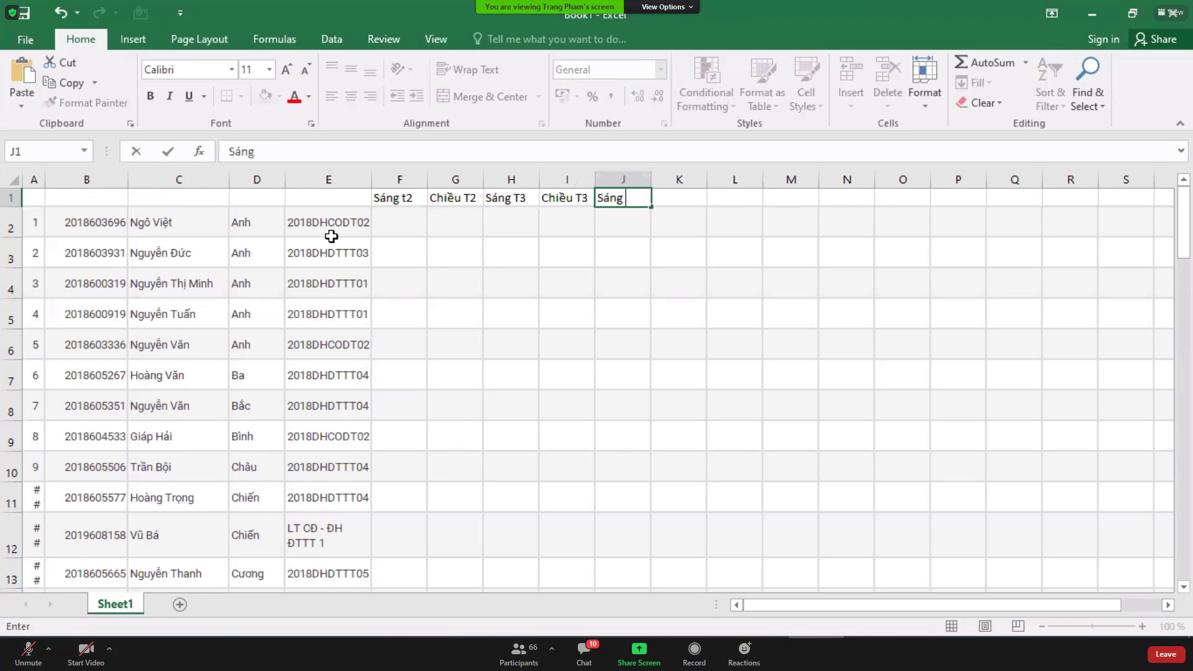
key(Tab)
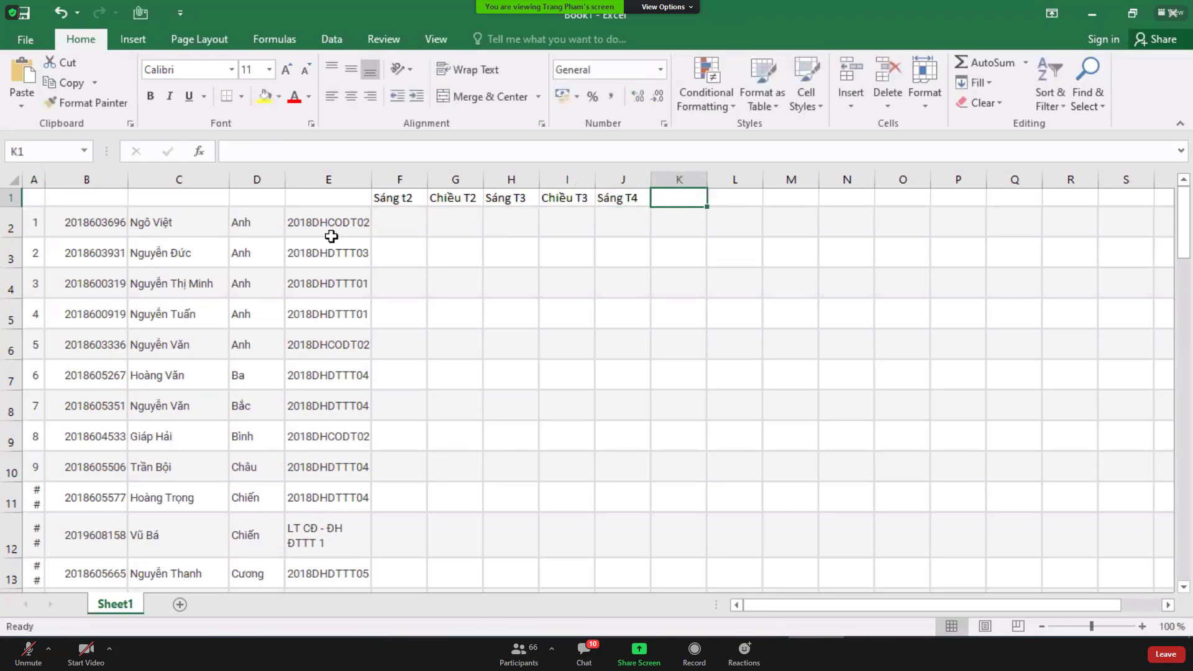
text(Chiều T4)
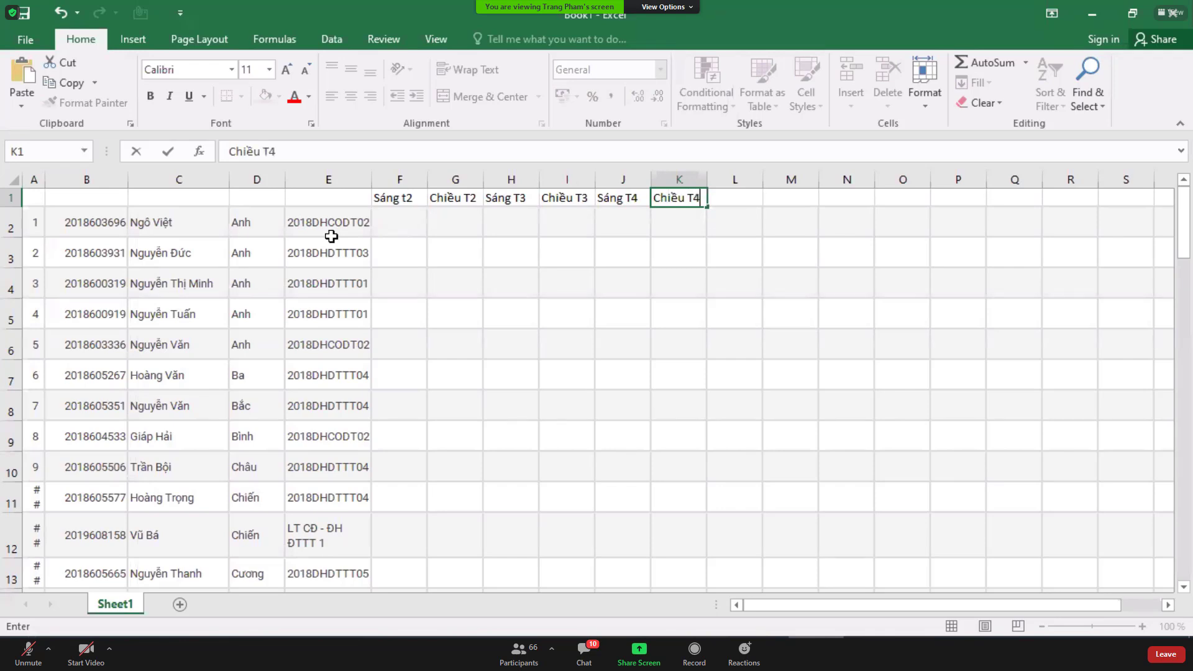
key(Tab)
text(s)
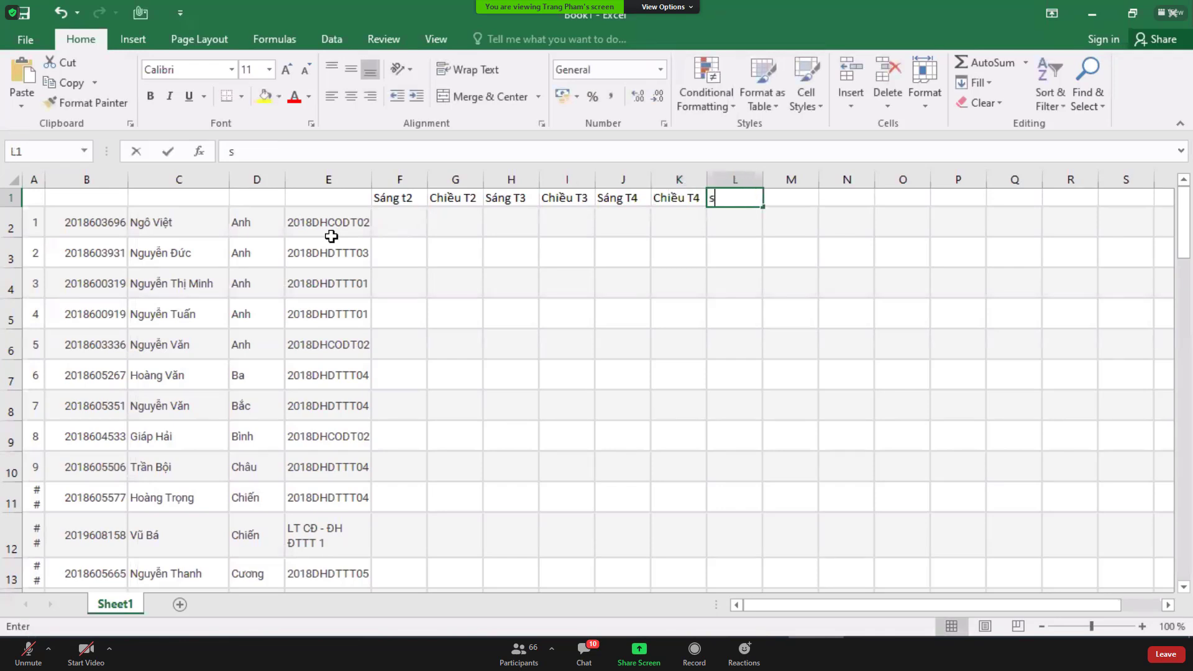
text(áng T5)
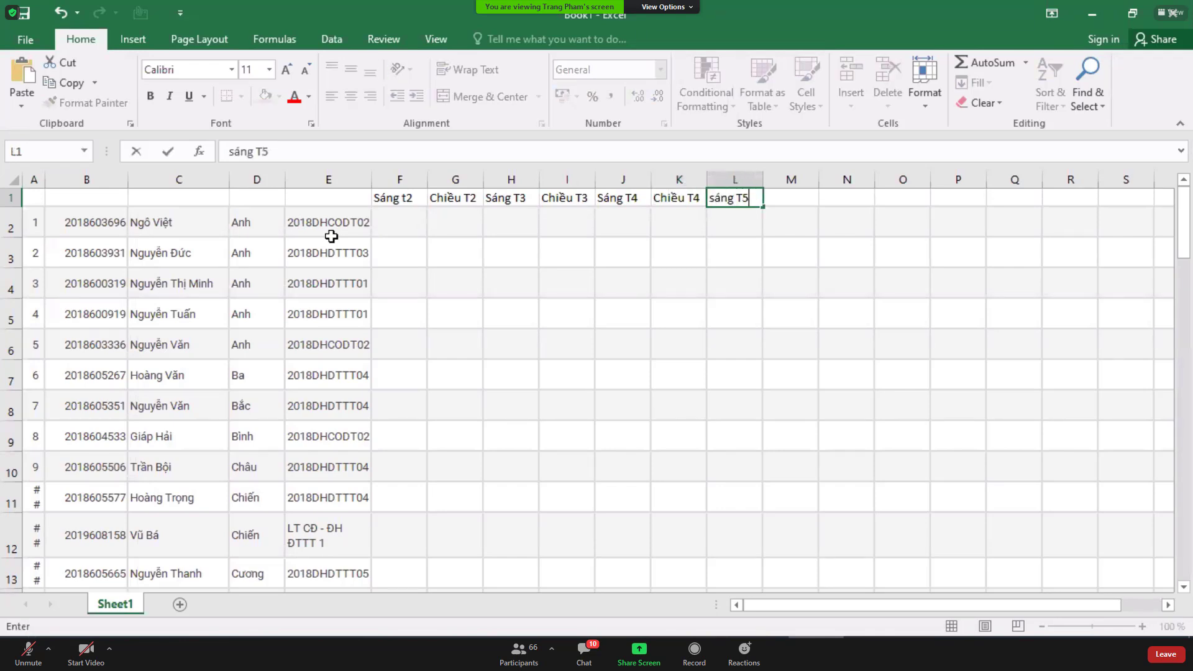
key(Tab)
text(Chiều T)
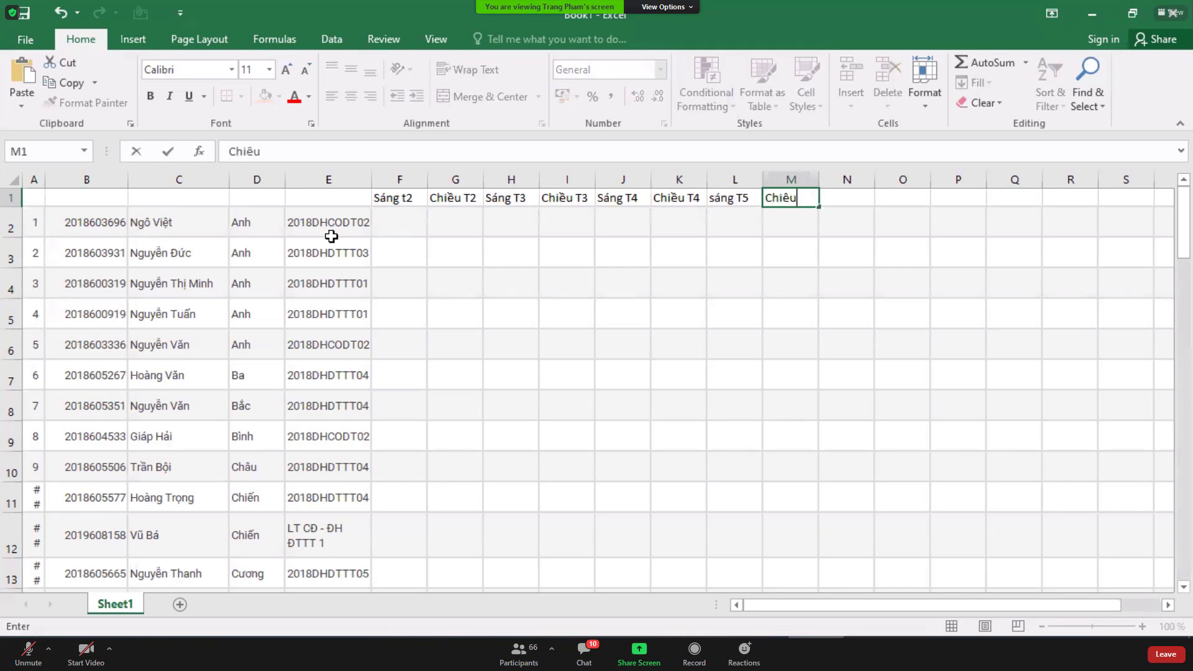
text(5)
key(Tab)
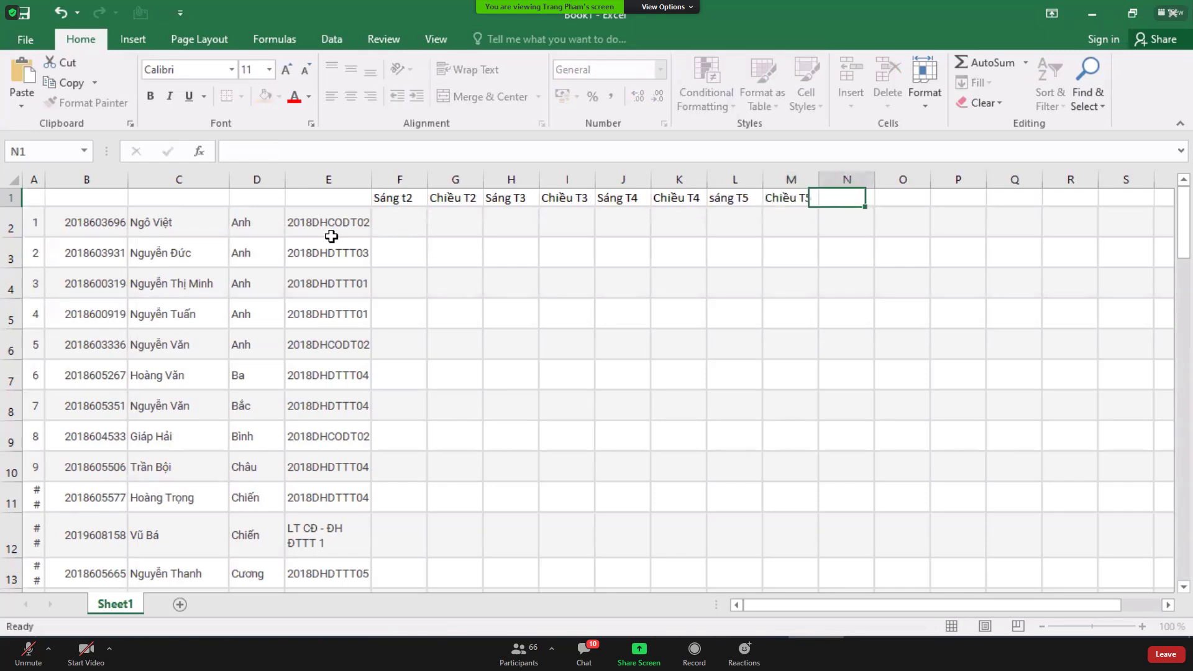
Step: Add headers sáng T6, Chiều T6, Sáng T7 and Chiều T7 in N1–Q1
text(sangs T6)
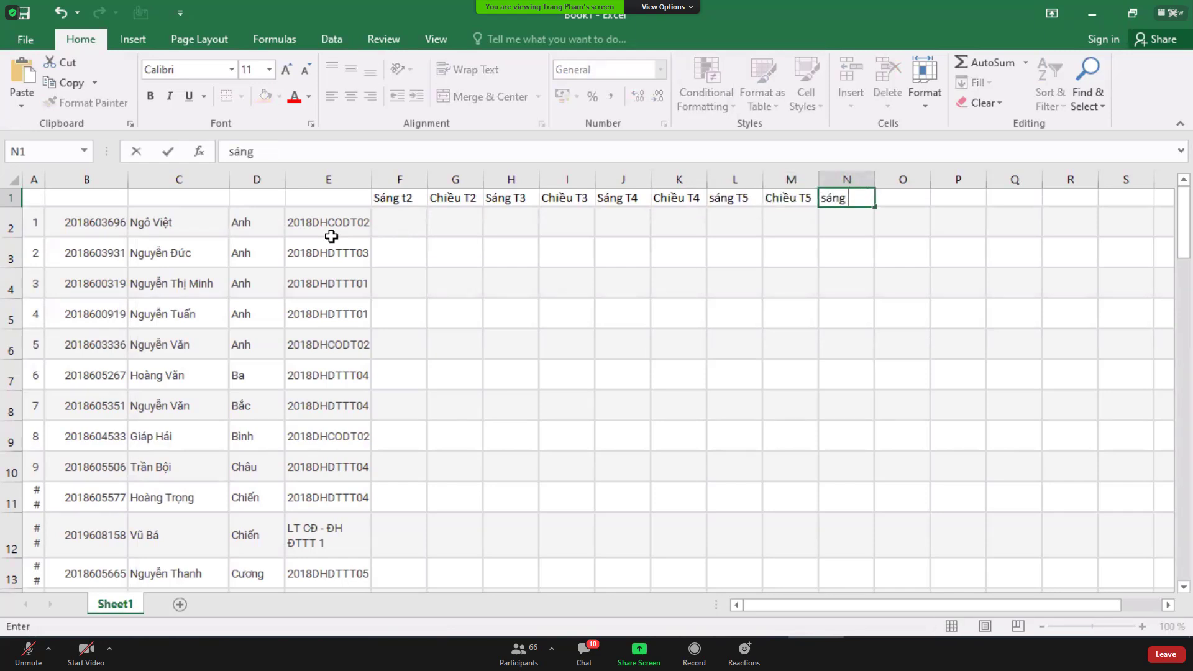
key(ctrl+Return)
key(Tab)
text(Ch)
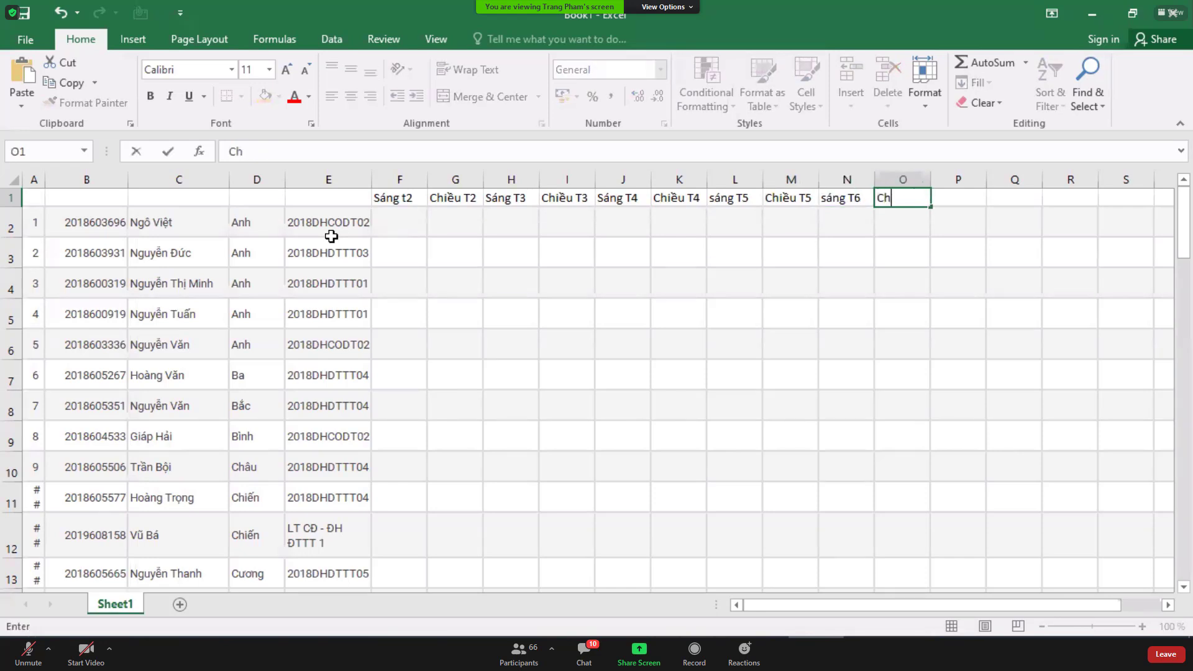
text(iều T6)
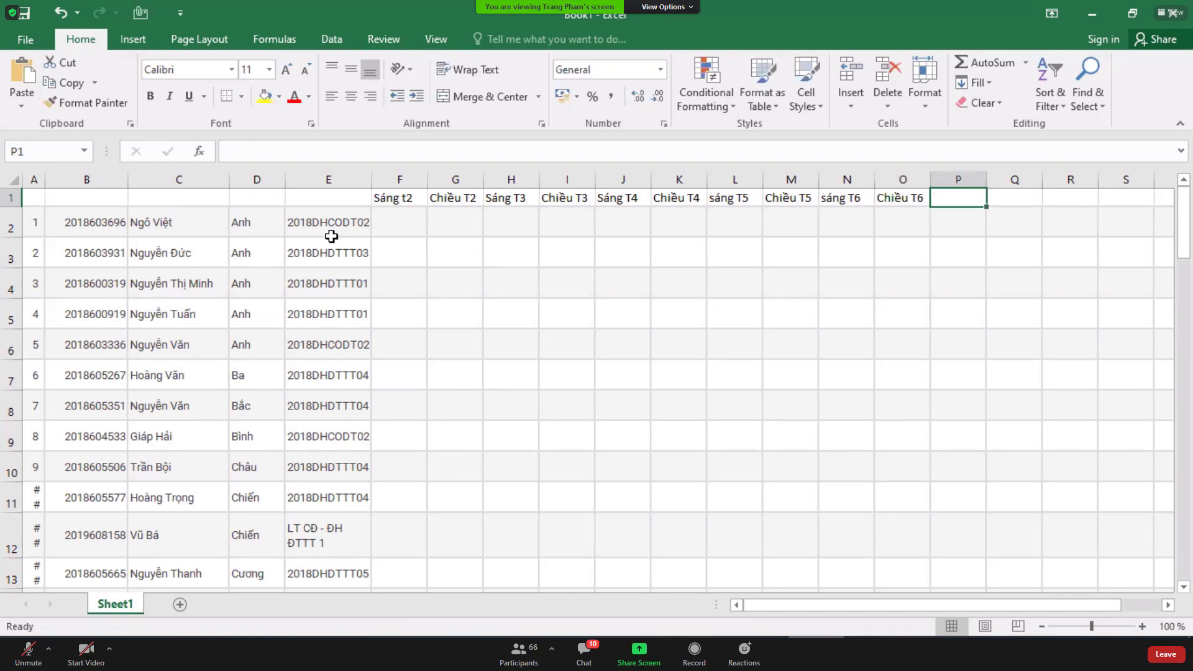
text(Sáng T)
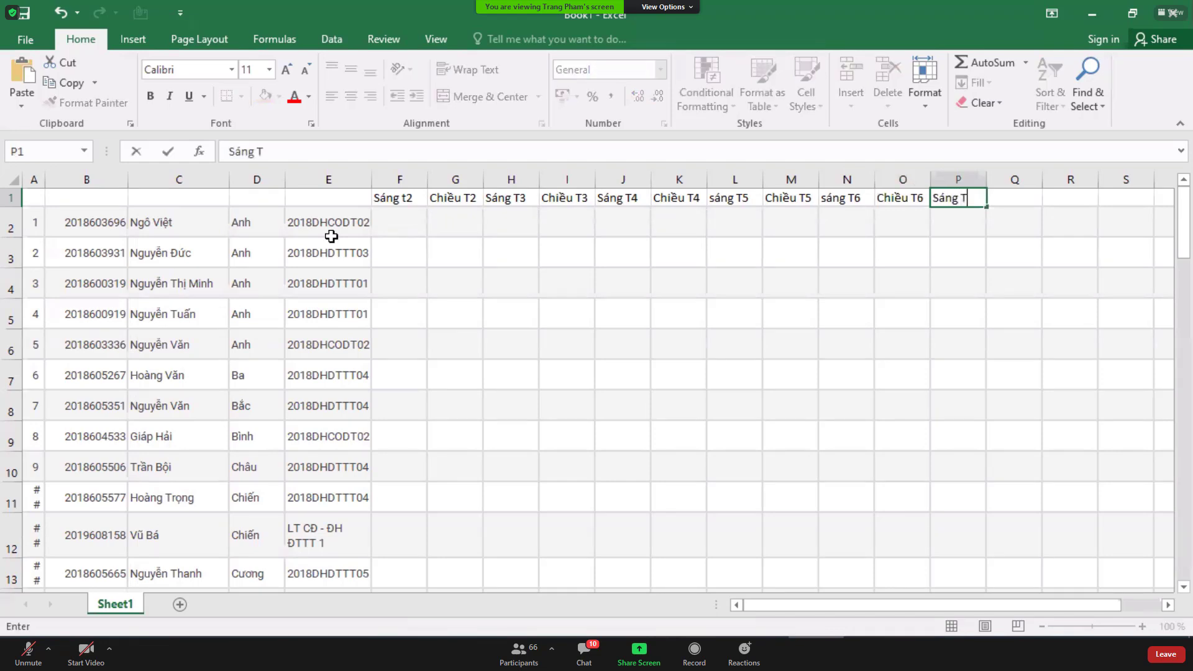
text(7)
key(Tab)
text(C)
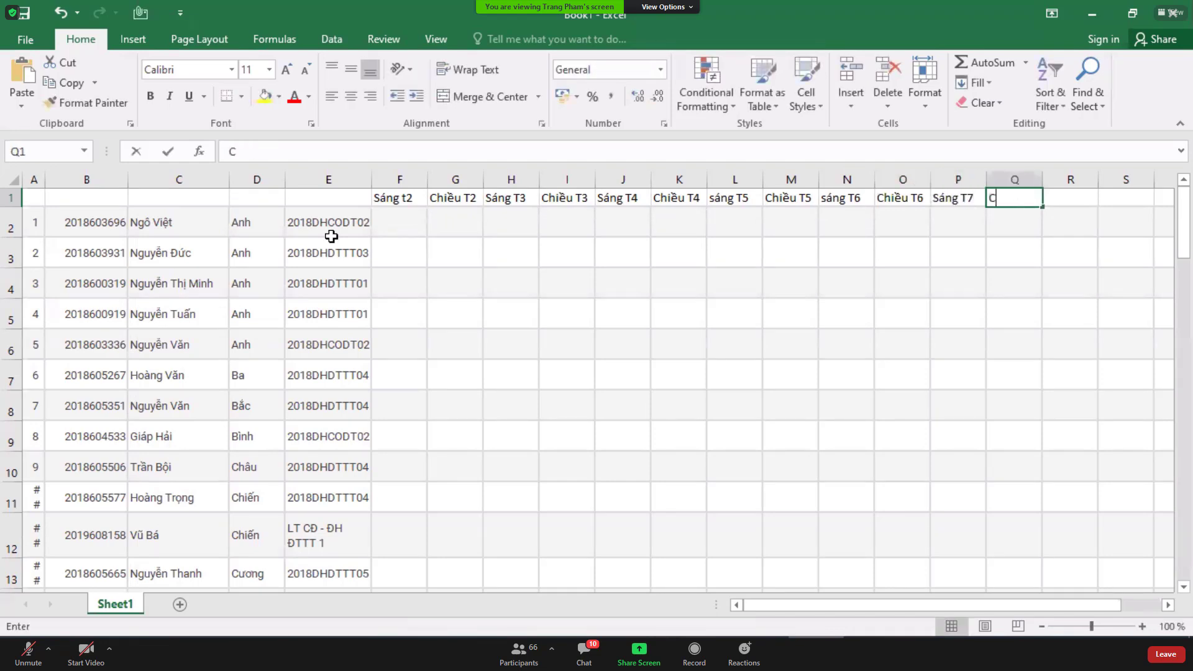
text(hiều T7)
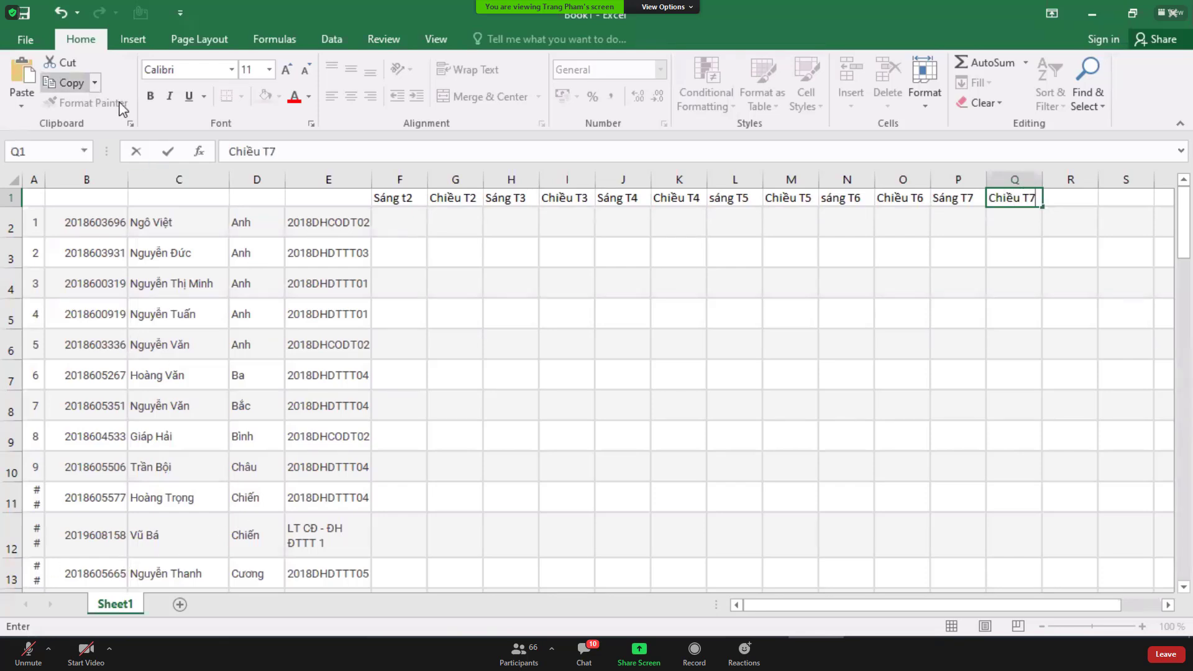
click(21, 33)
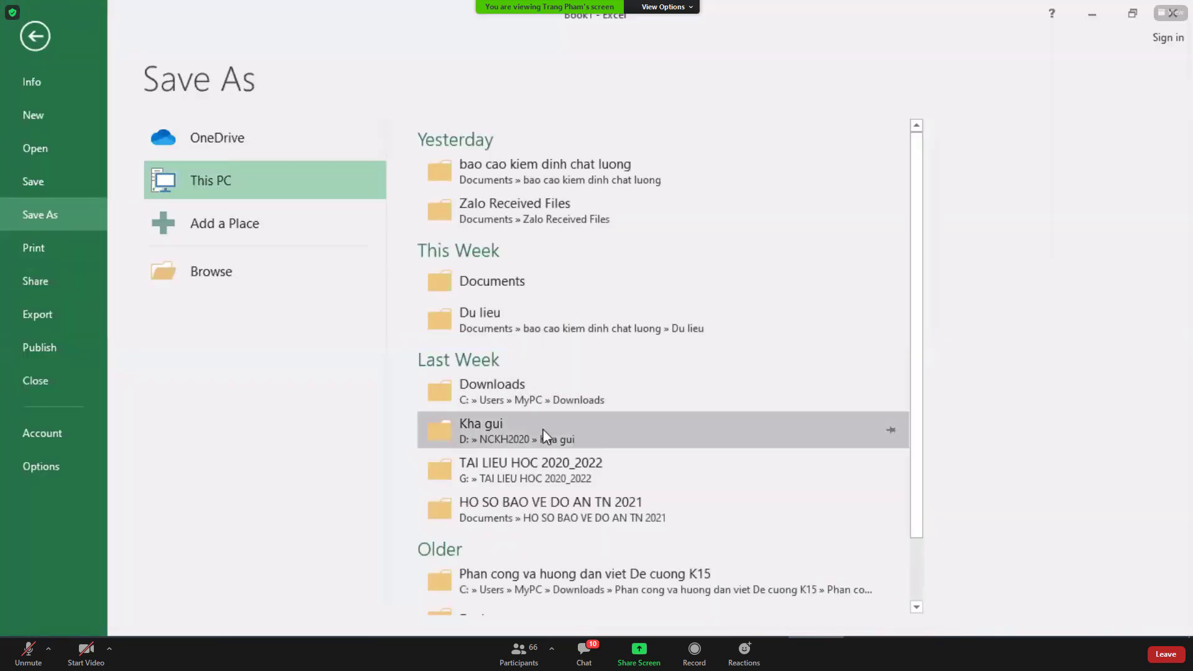
Step: Save the workbook to Documents as 'DangKy TH Lop TKHTN.xlsx'
click(481, 284)
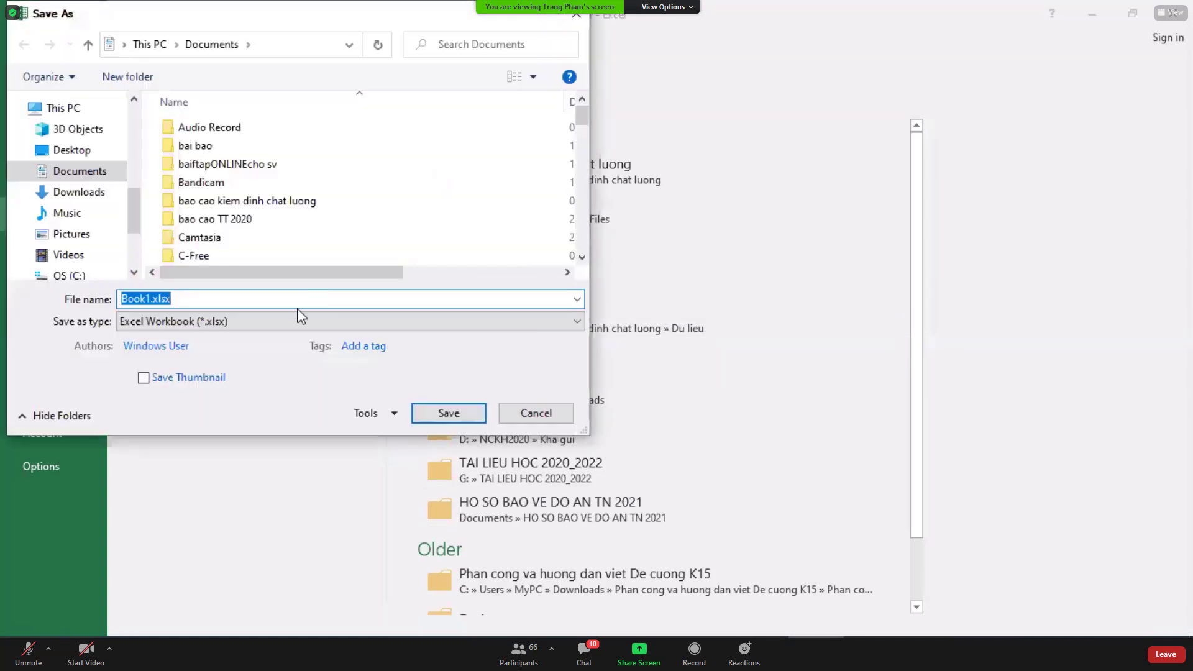
text(Dang)
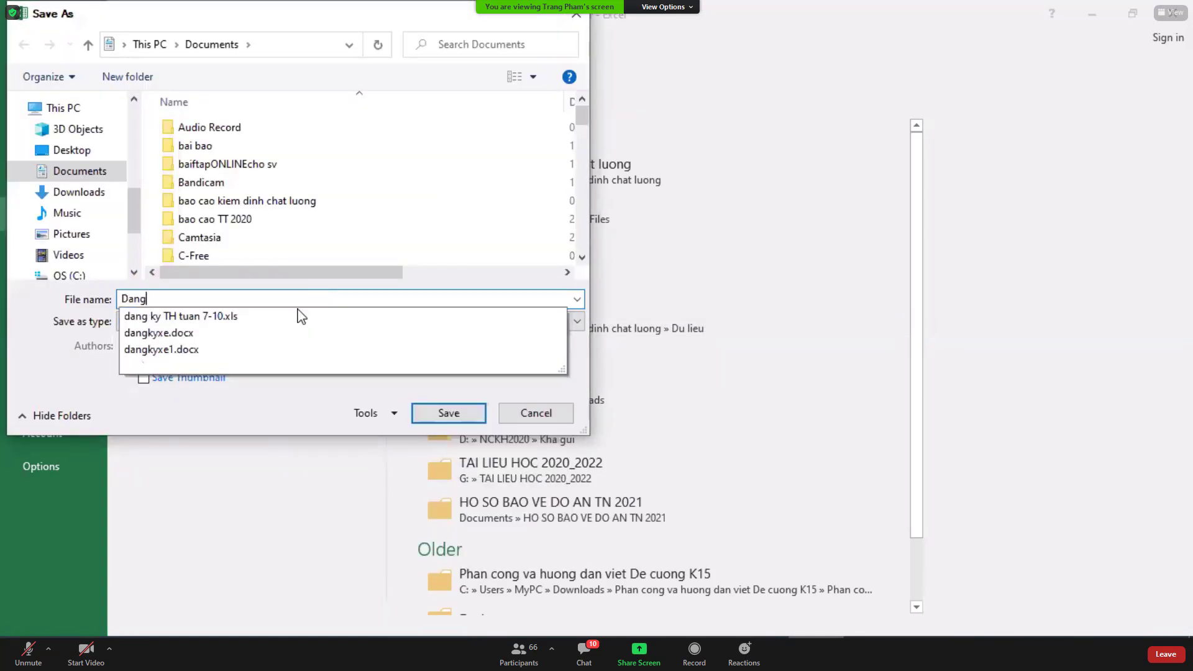
text(Ky )
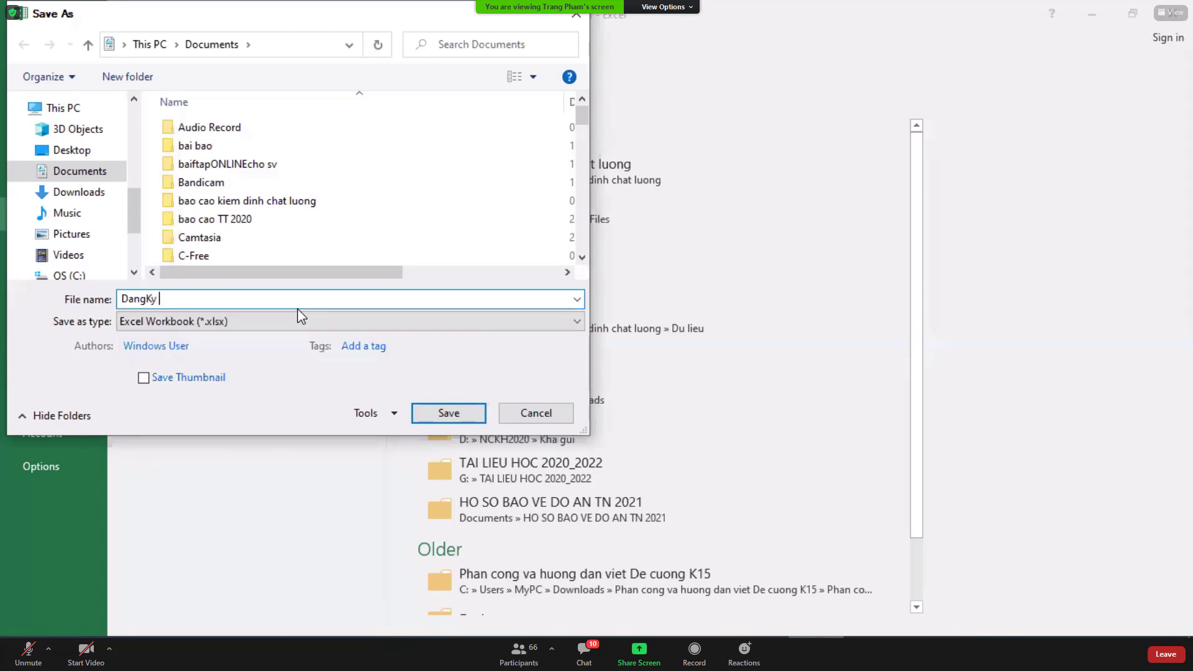
text(TH Lop TKHTN)
click(448, 413)
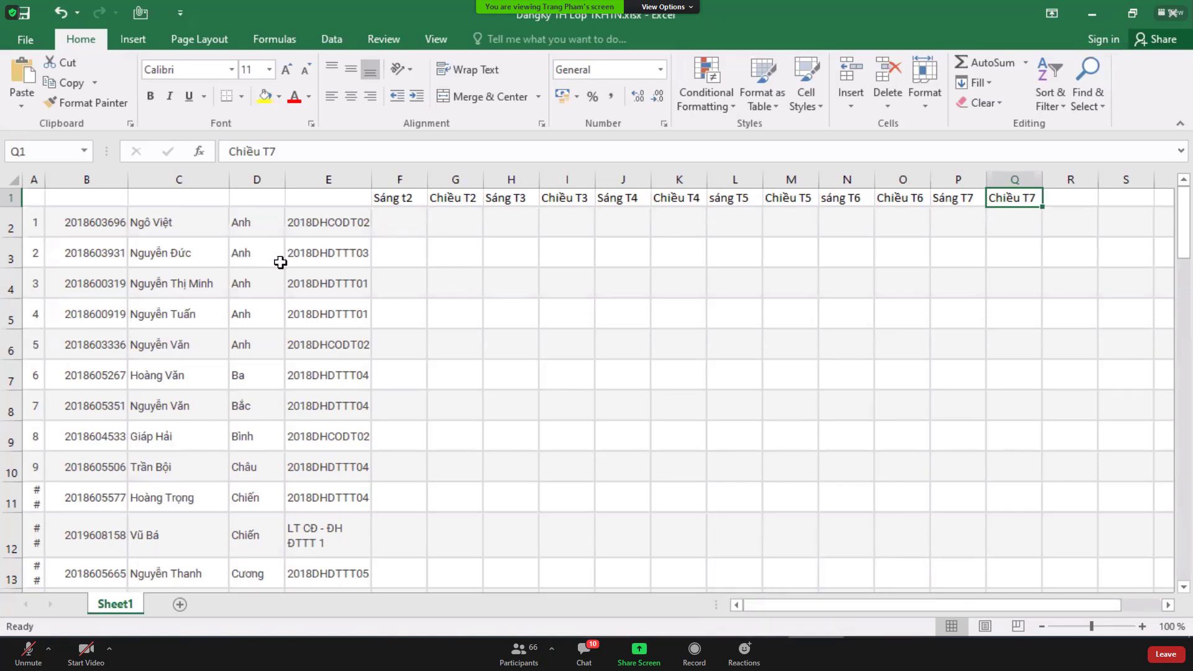
scroll(280, 261, down, 18)
scroll(335, 312, up, 5)
scroll(334, 312, up, 13)
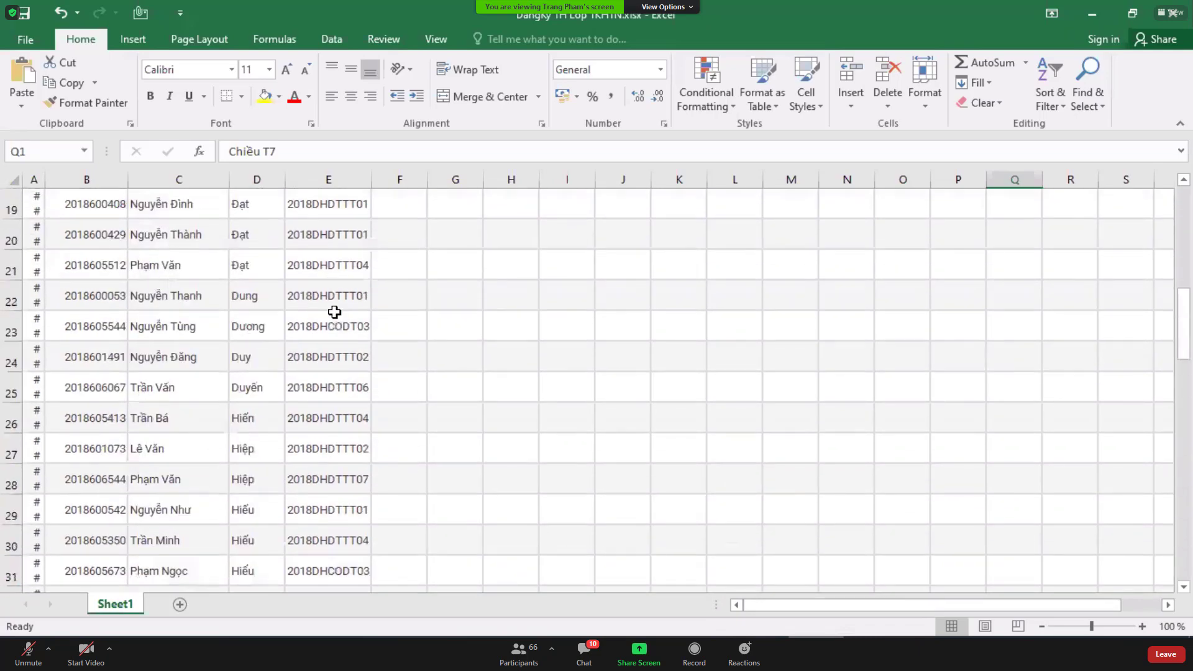
click(401, 197)
drag(426, 189, 1026, 195)
click(406, 234)
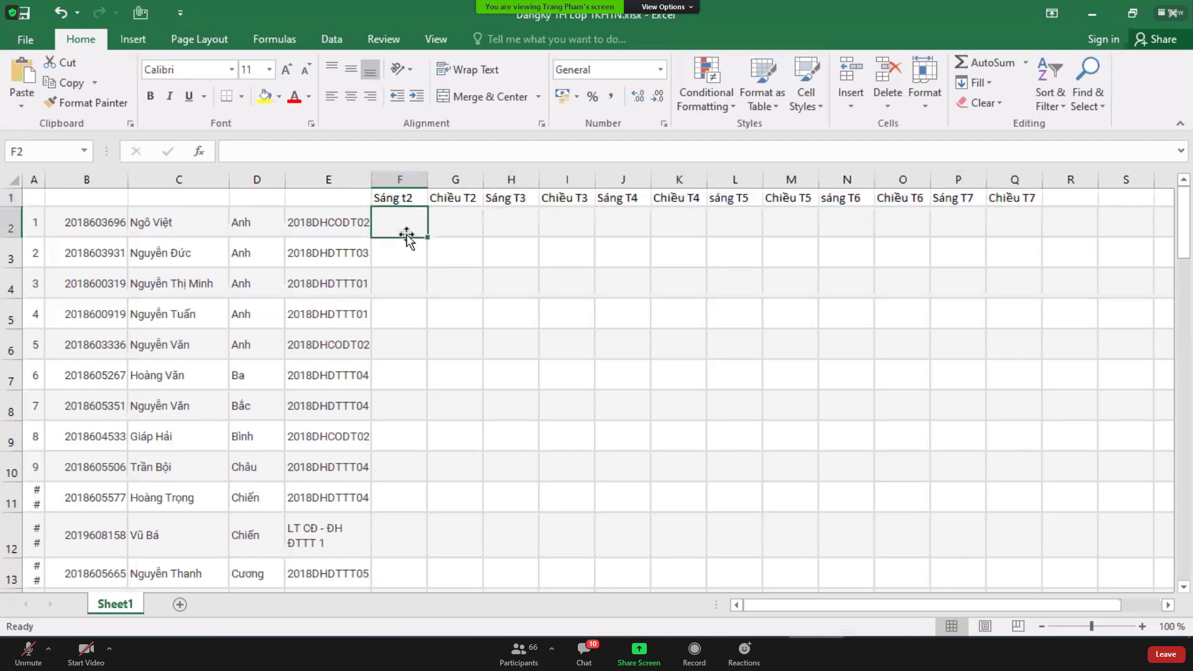
click(463, 230)
click(510, 226)
click(560, 231)
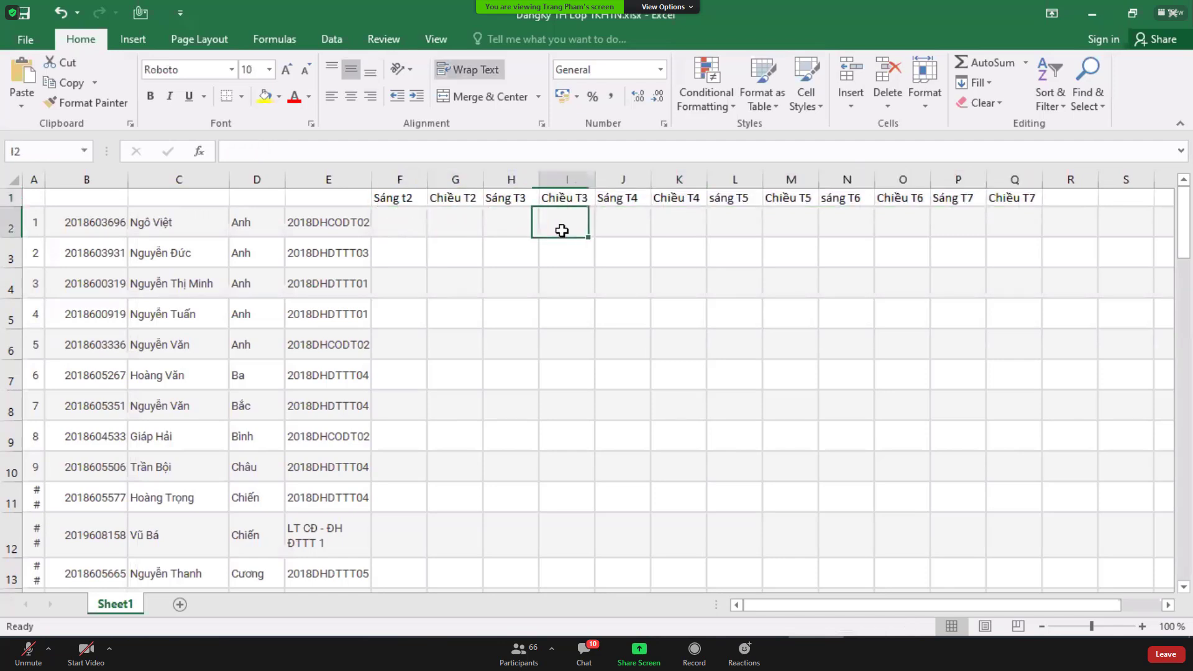
click(631, 224)
click(690, 224)
click(745, 229)
click(408, 222)
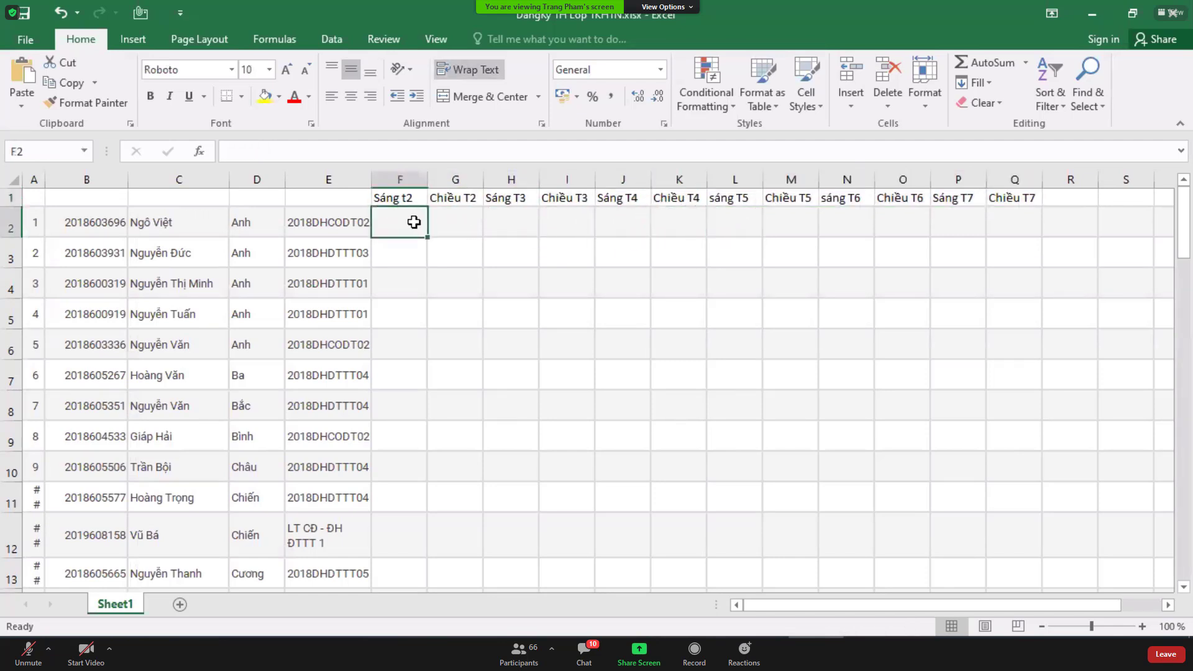
click(449, 221)
click(406, 226)
click(437, 219)
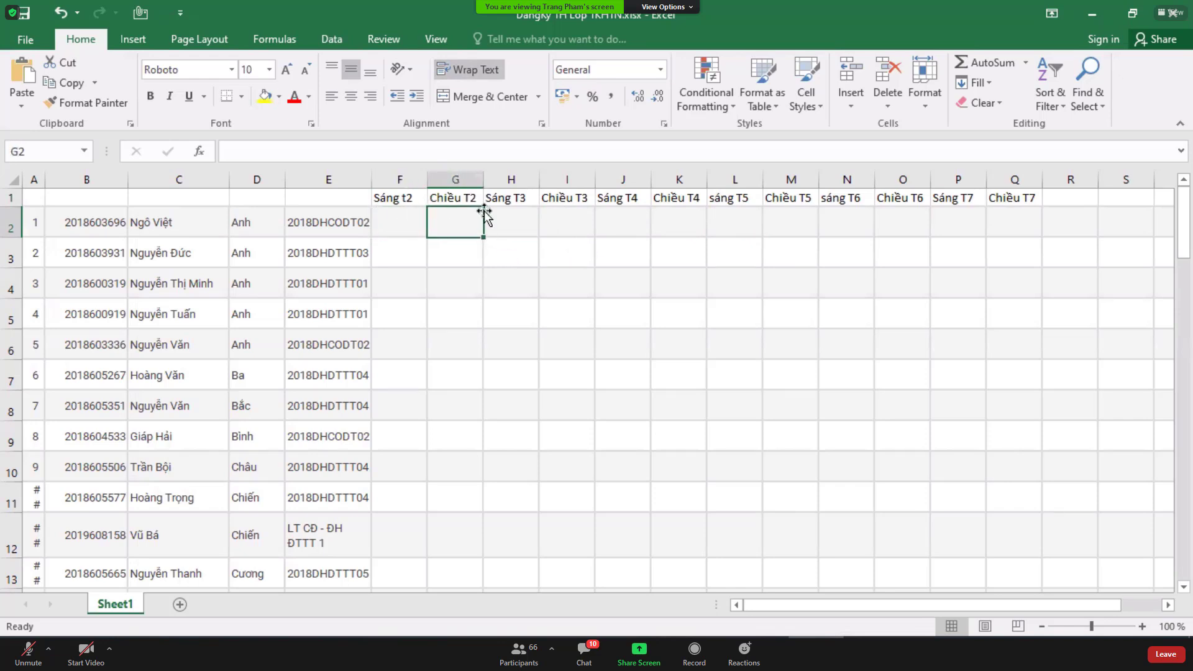
click(413, 221)
click(460, 219)
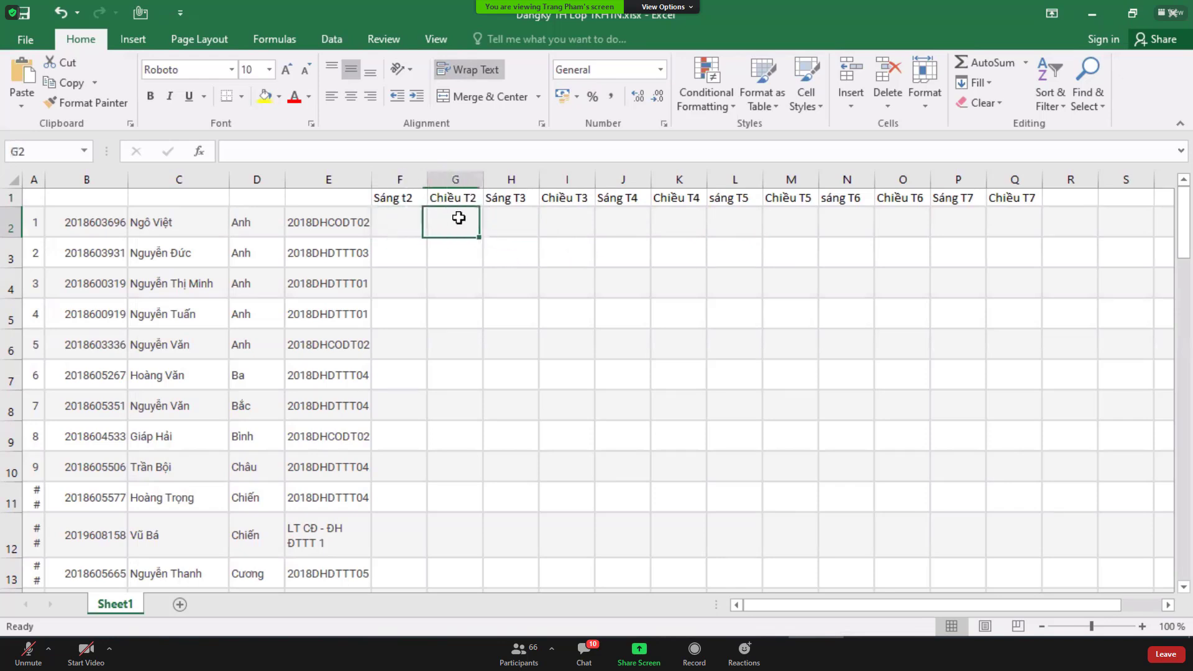
click(396, 224)
text(1)
click(458, 225)
text(0)
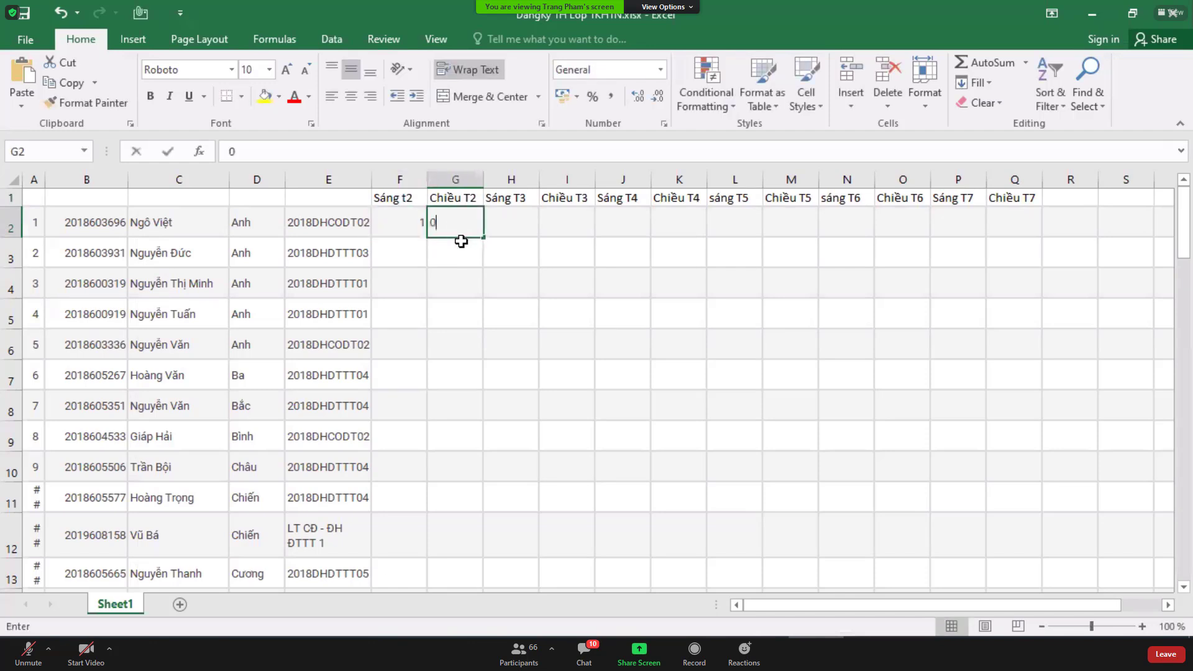
click(474, 375)
click(411, 230)
drag(439, 233, 452, 231)
key(Delete)
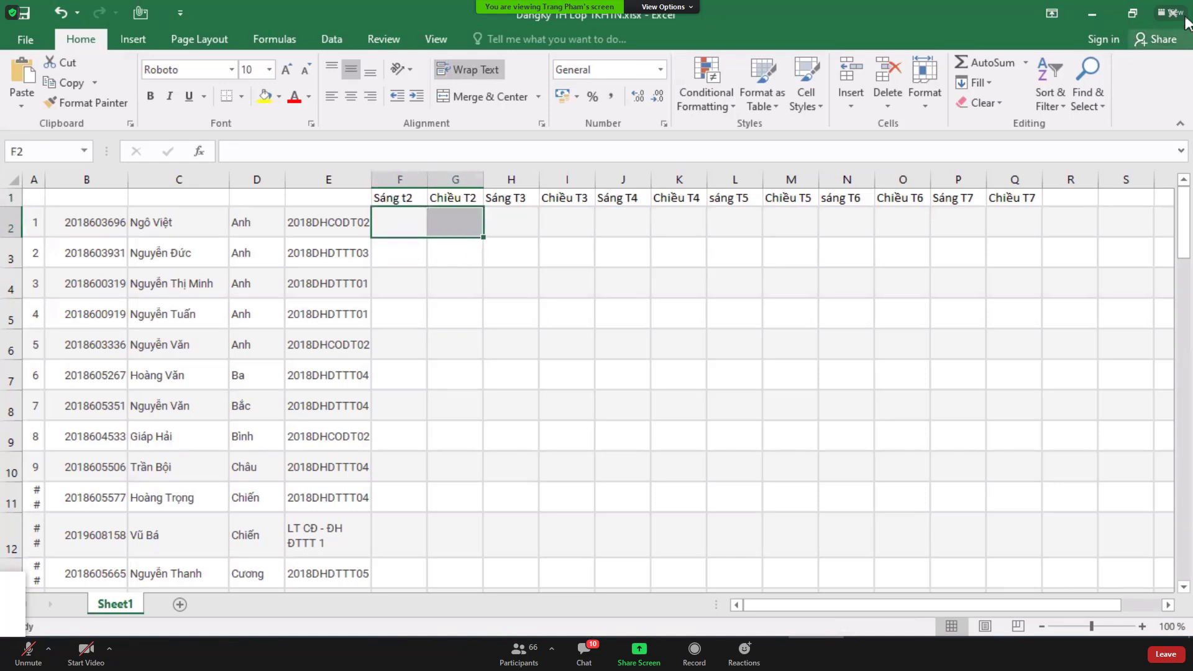
Step: Close Excel, answer the save prompt, and open the Zalo group link in a new tab
key(alt+F4)
click(517, 346)
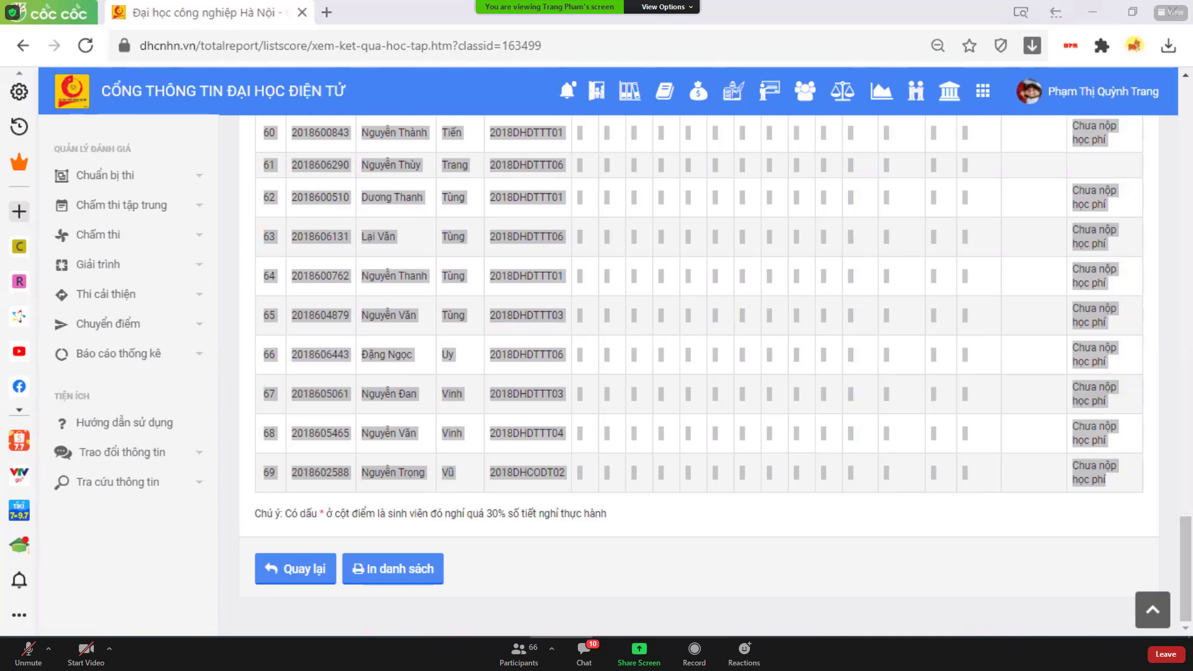
click(914, 181)
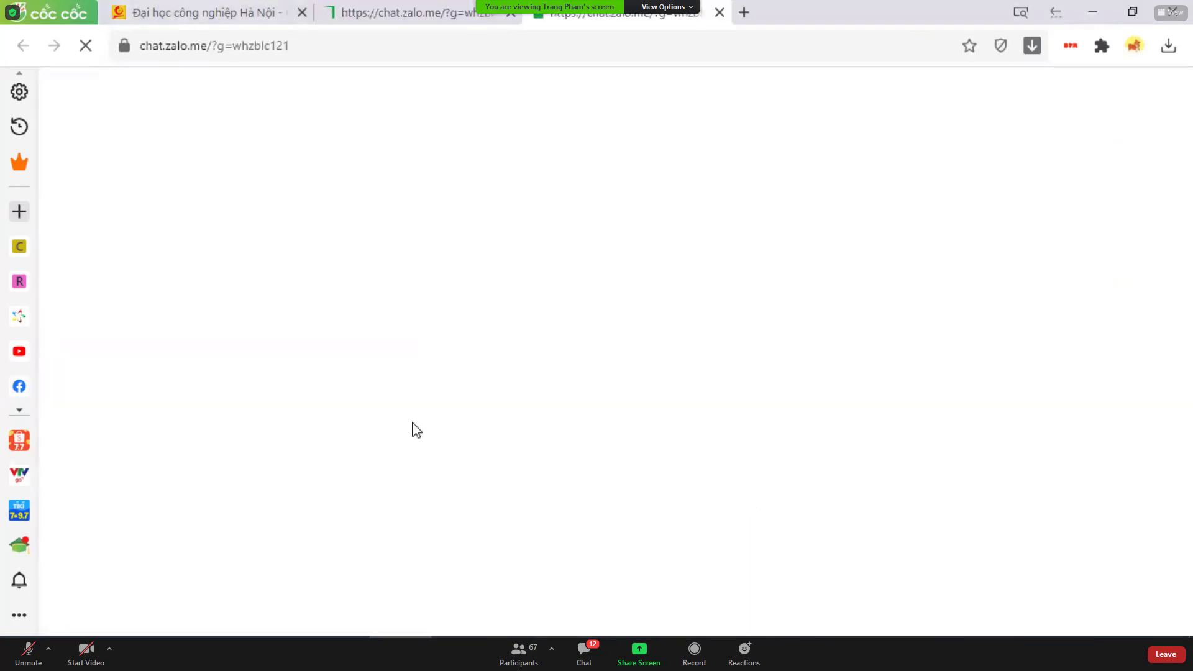
Step: Check the Zalo login and Zalo Web tabs, then close both
click(431, 13)
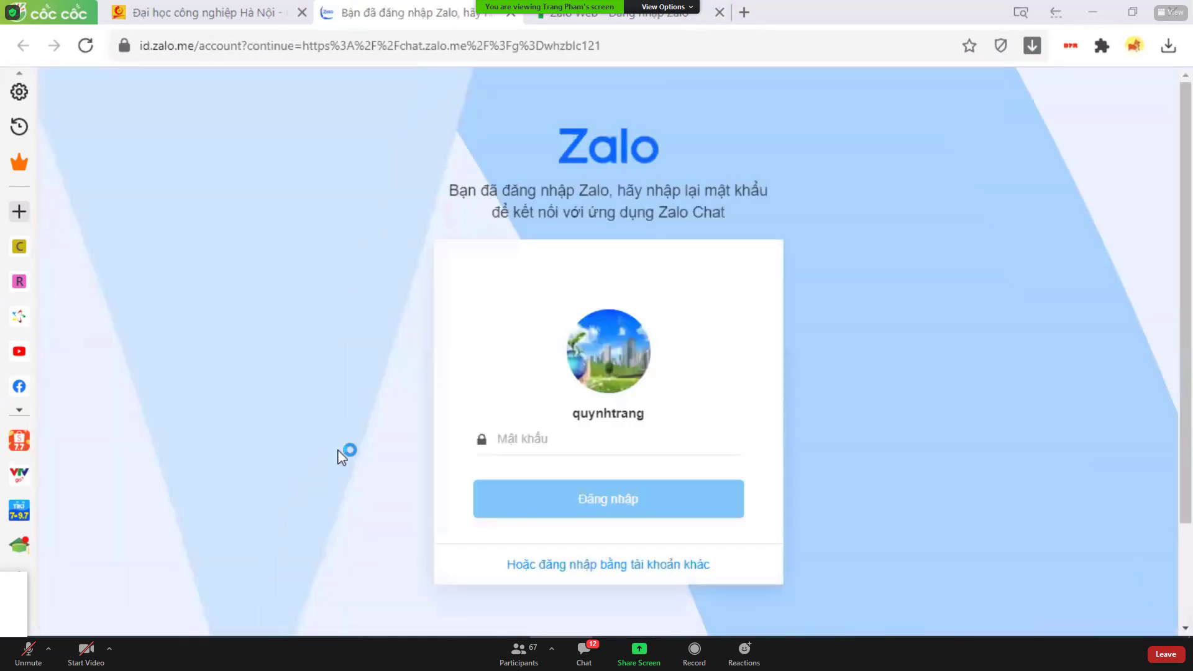
click(705, 13)
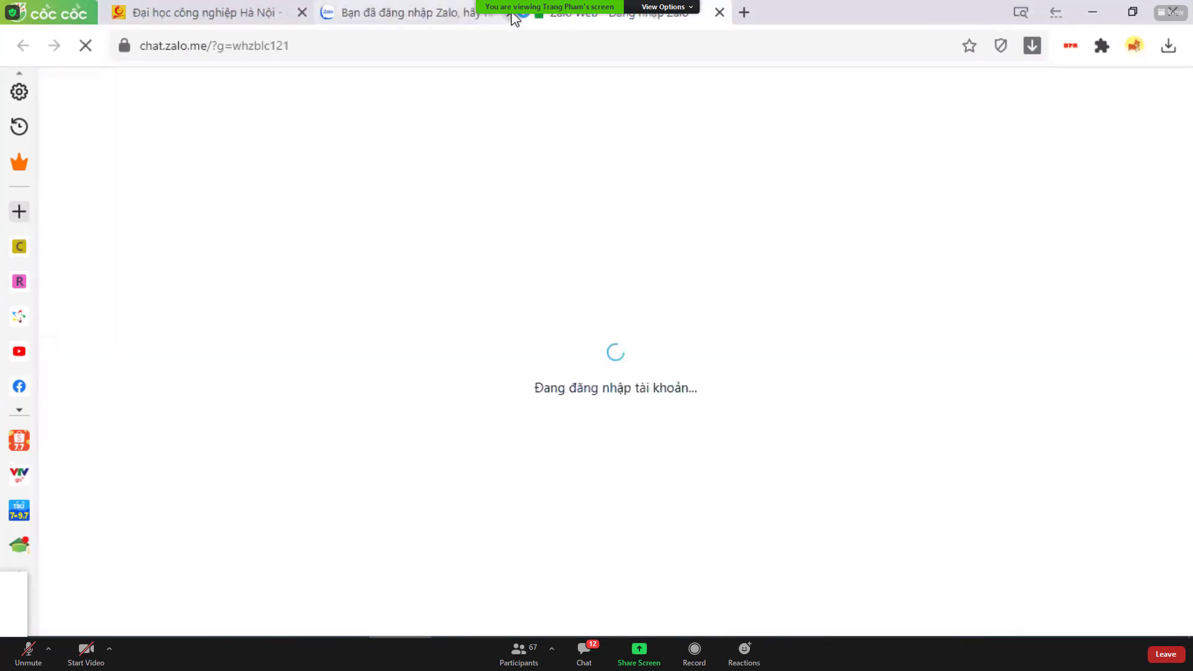
click(511, 13)
click(513, 14)
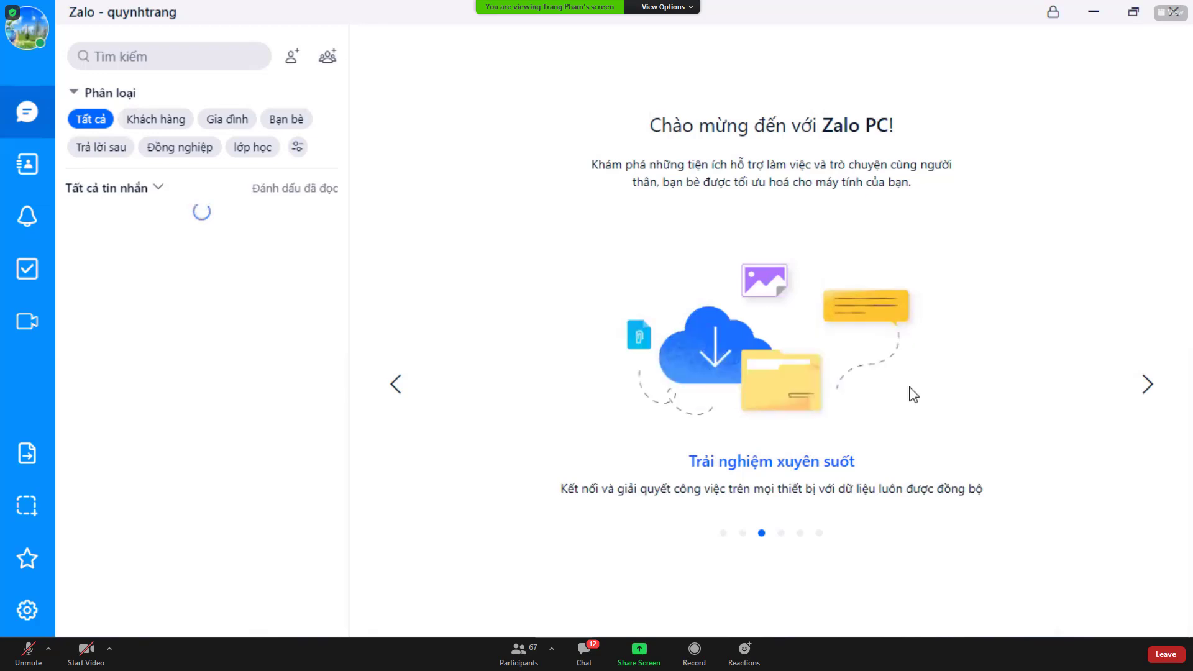
Step: Paste the Zalo group link into the conversation search, then clear it to list all conversations
click(228, 58)
text(https://zalo.me/g/whzblc121)
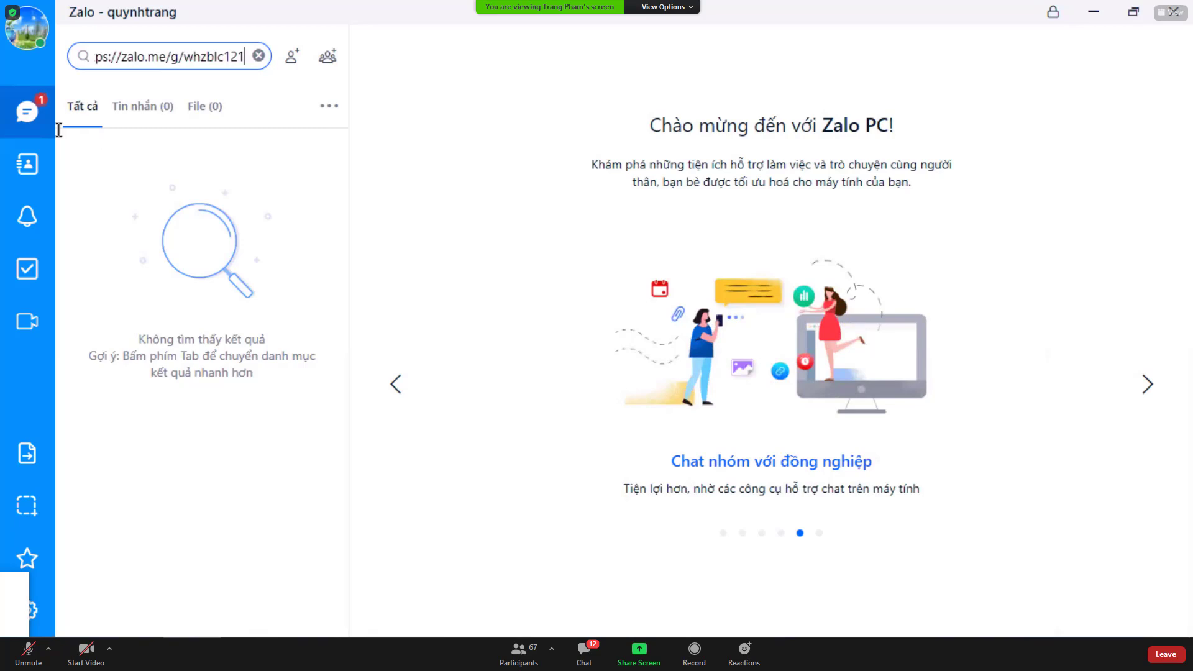
click(27, 121)
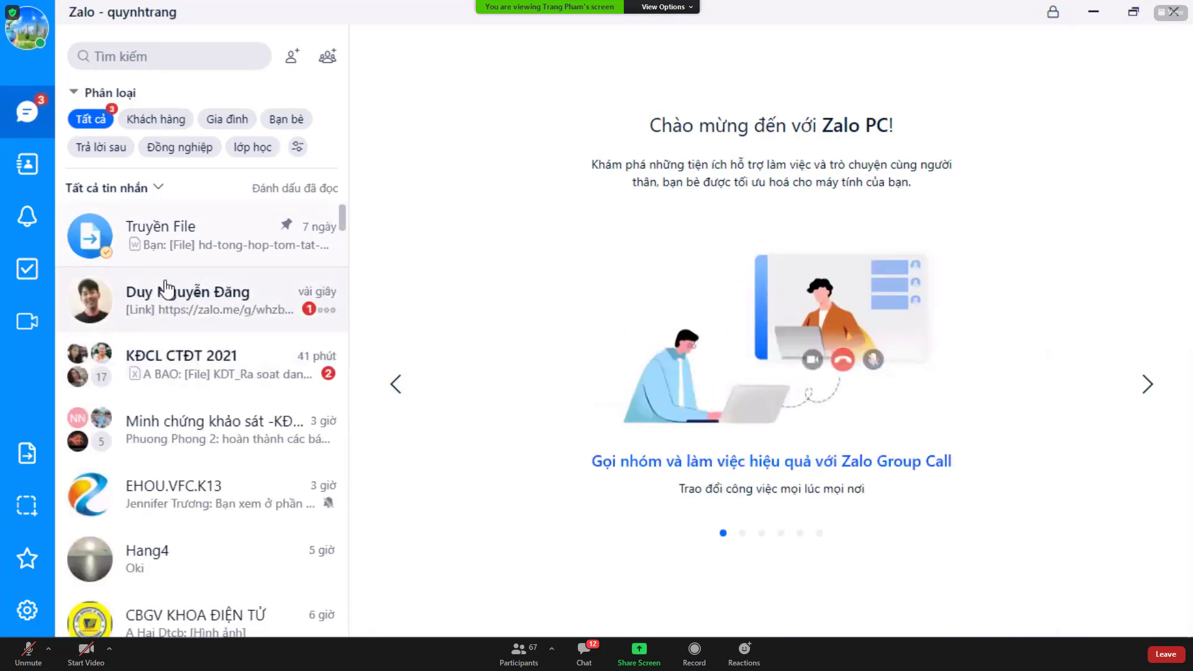
Step: Open the contact's chat and select its recent messages, including the group invite link
click(167, 289)
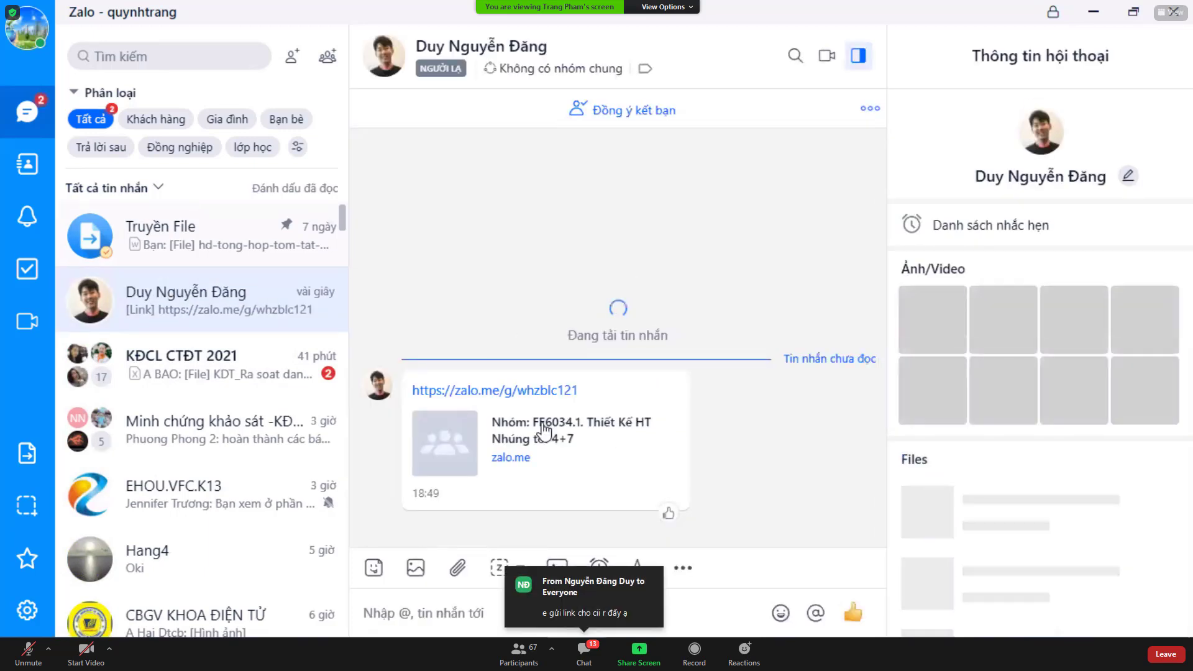
key(ctrl+a)
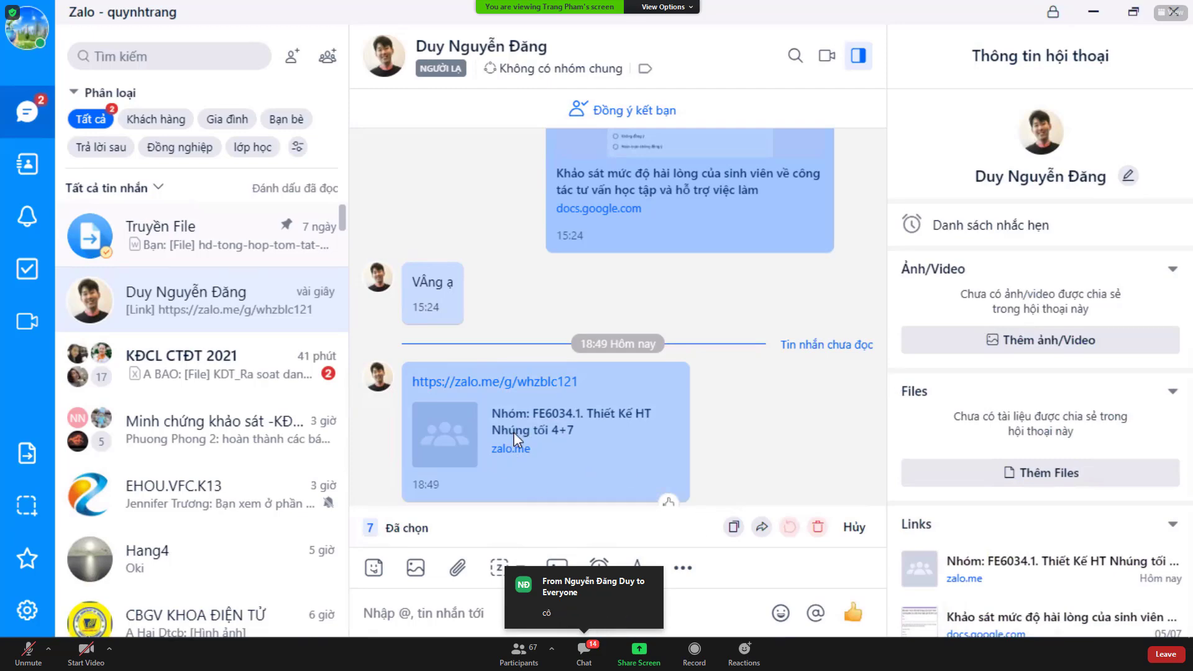
click(501, 492)
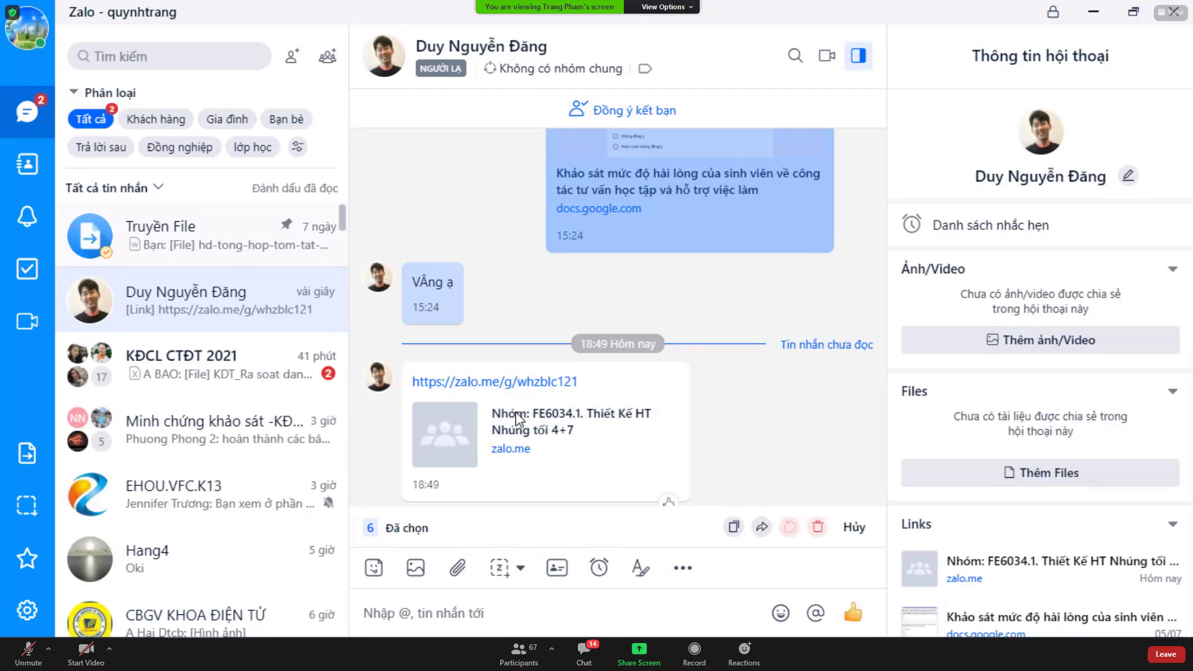
click(517, 382)
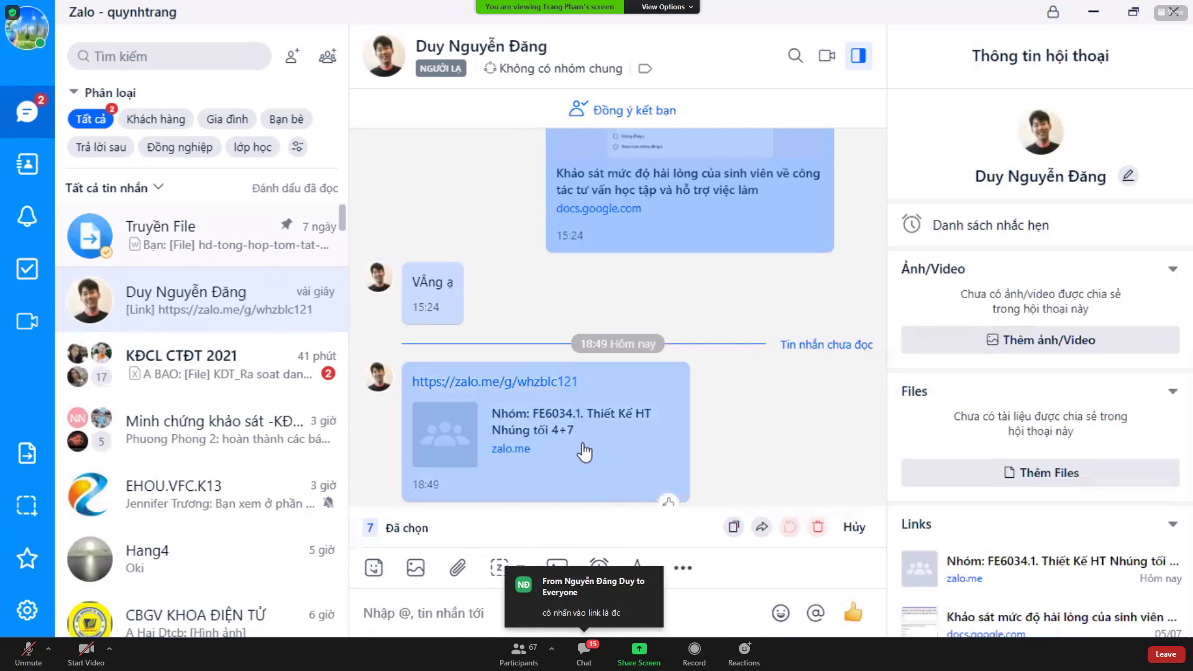
Step: Try opening the FE6034.1 invite link, then leave message selection mode
click(572, 468)
click(572, 468)
click(532, 385)
click(532, 386)
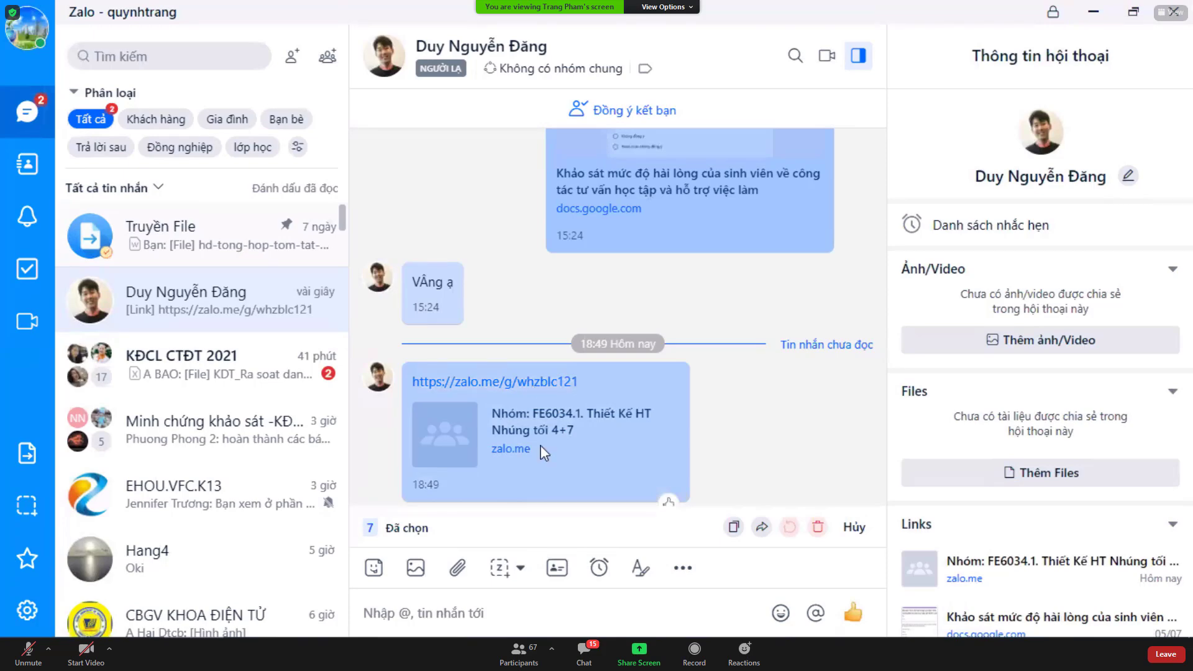
click(858, 532)
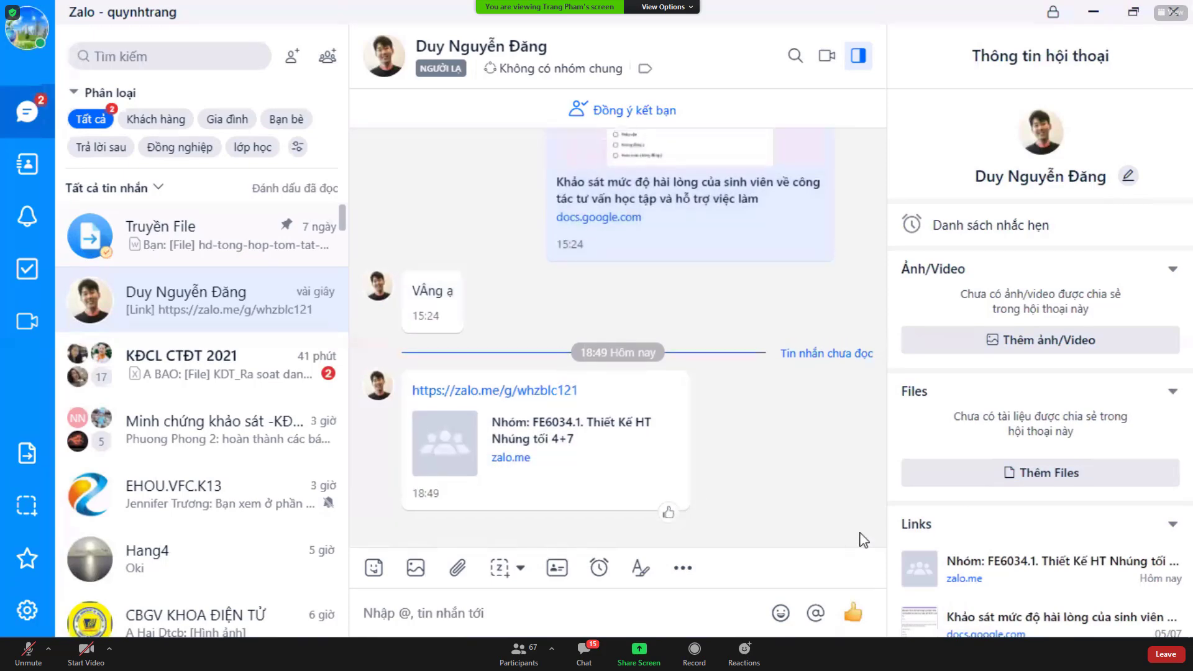
Step: Open the FE6034.1. Thiết Kế HT Nhúng tối 4+7 group info from the link and join it
click(550, 391)
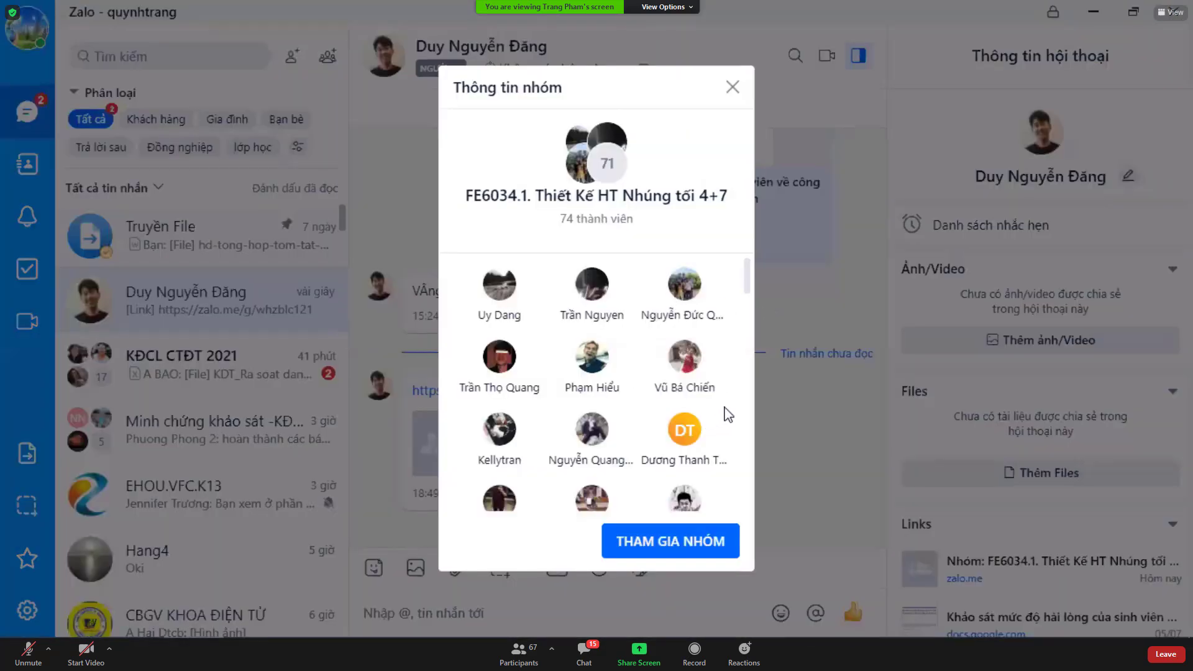
click(699, 545)
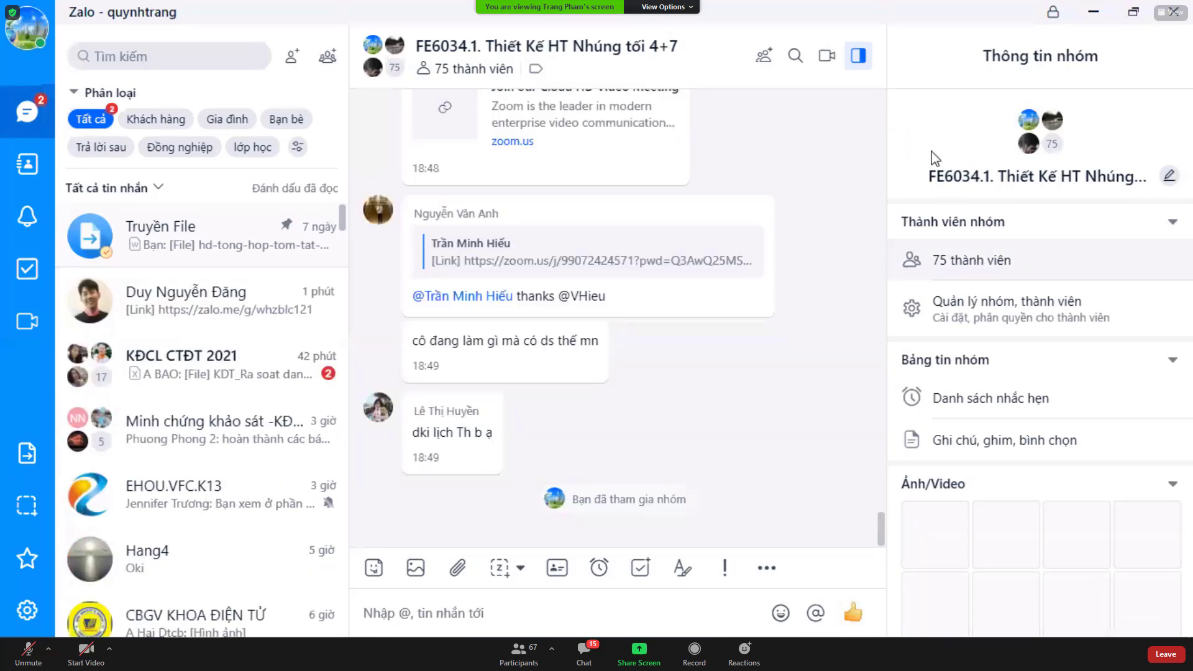
Step: Minimize Zalo and the Cốc Cốc browser, returning to helloworld.c in Xilinx SDK
click(1092, 17)
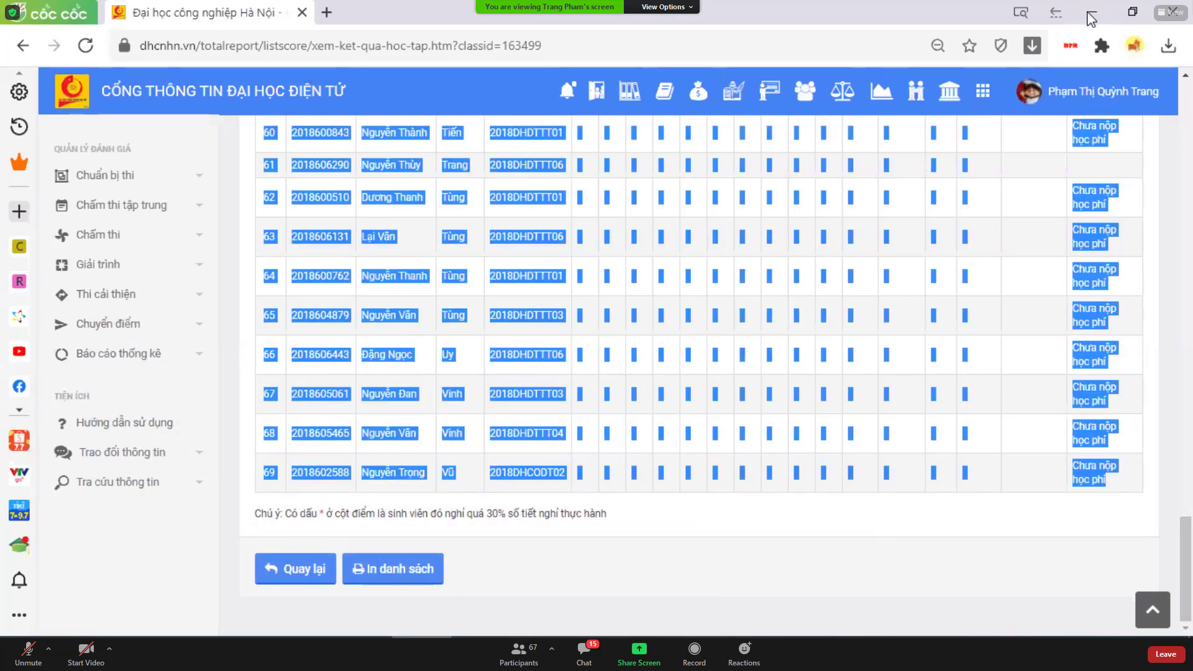
click(1092, 17)
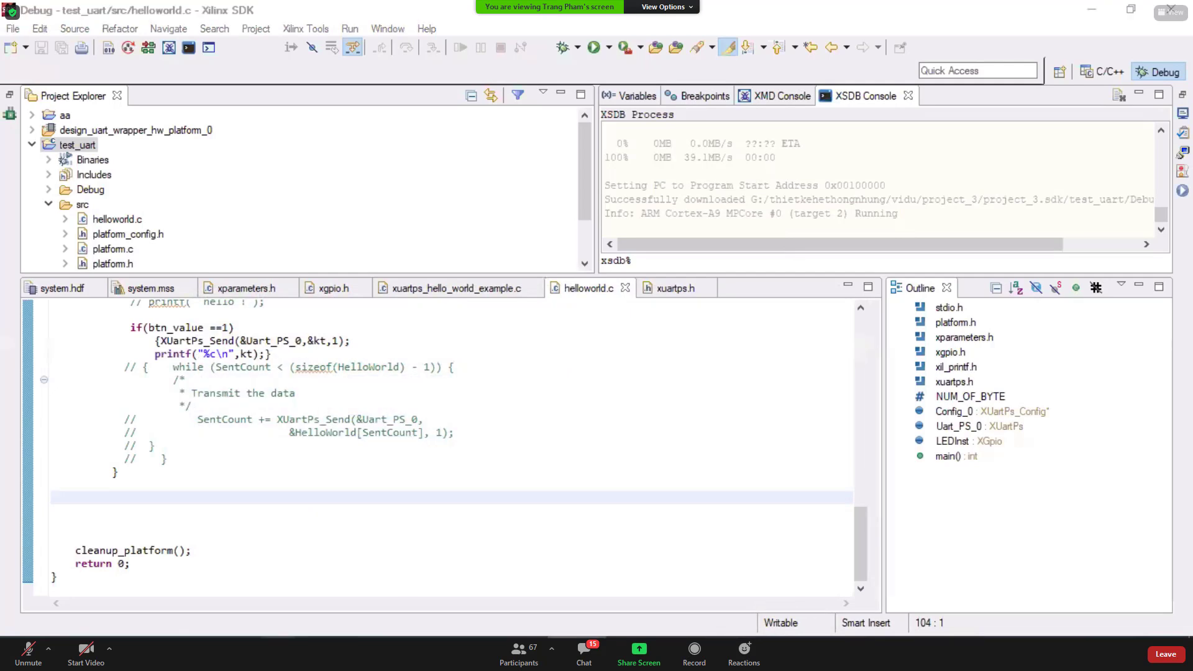
key(alt+Tab)
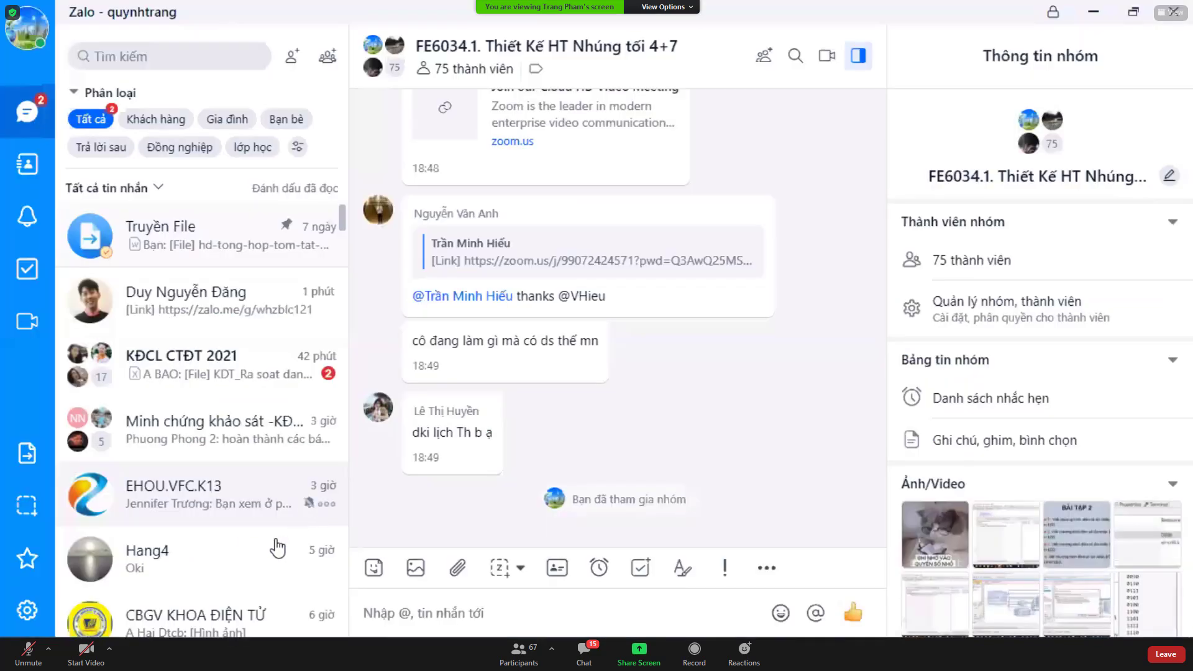
key(alt+Tab)
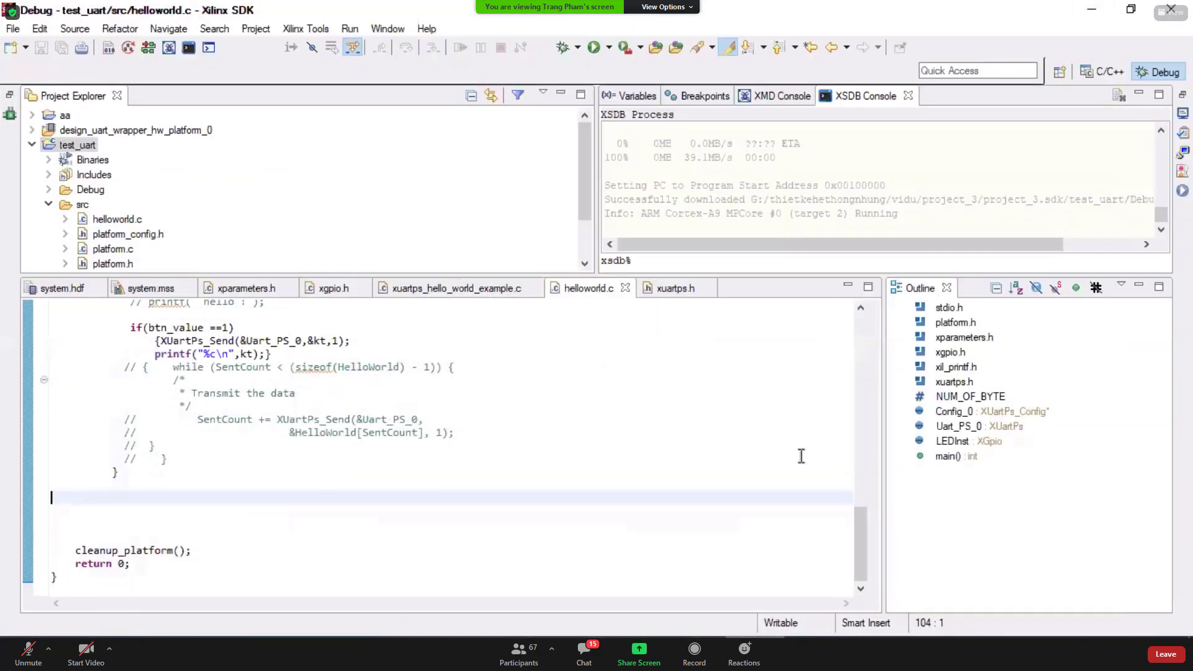
mouse_move(754, 659)
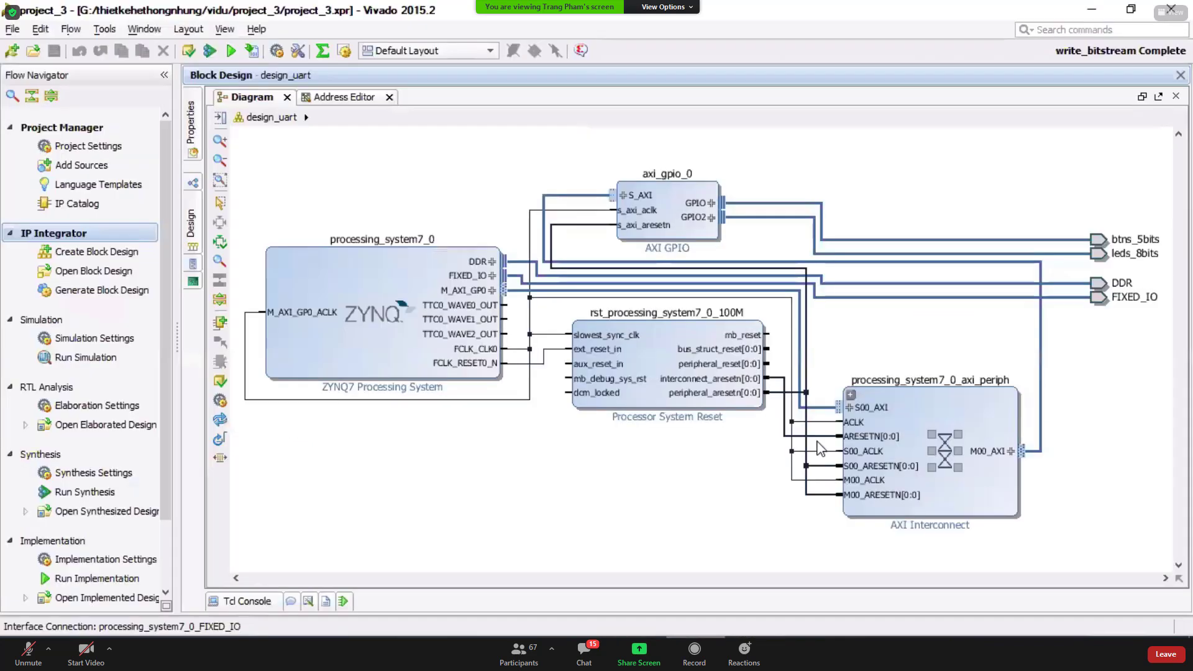
Step: Bring Vivado's design_uart block design with btns_5bits and leds_8bits to the front
click(700, 585)
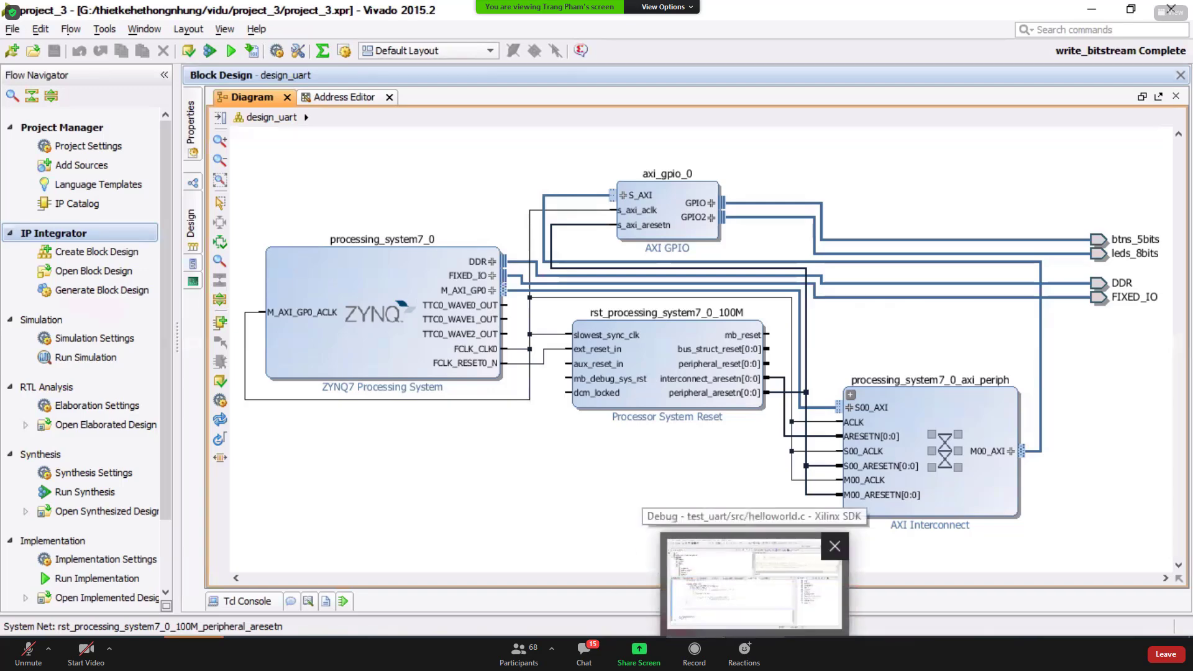
Step: Switch via Xilinx SDK to PowerPoint and display slide 12, BÀI TẬP 1
click(734, 601)
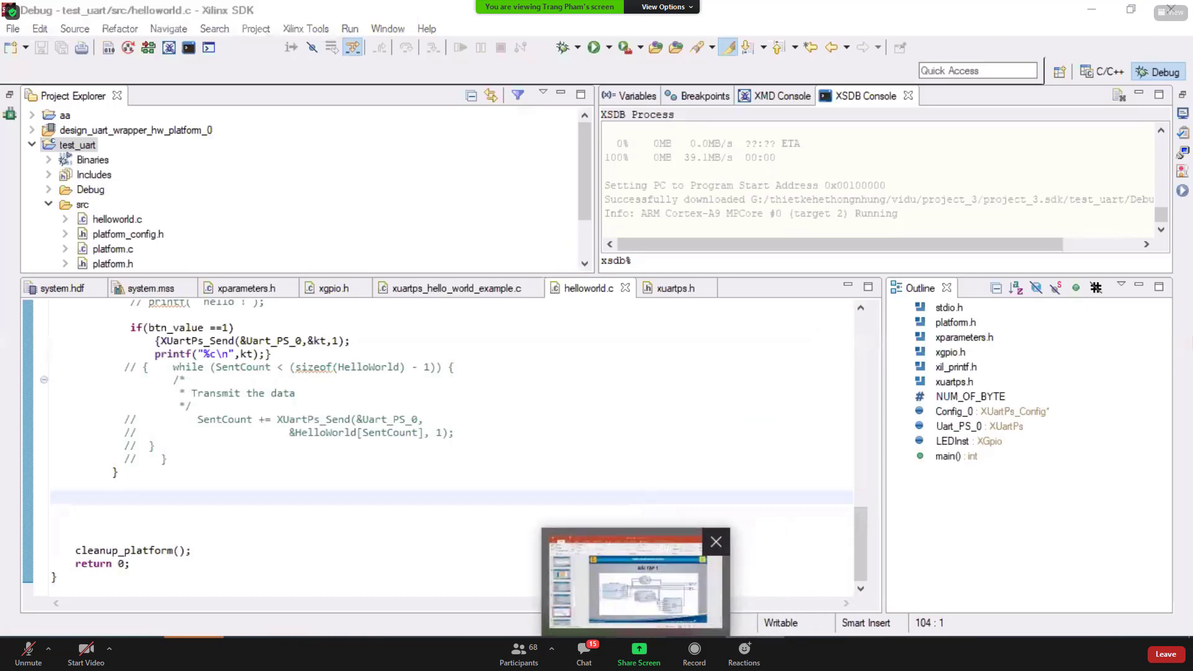
click(713, 581)
click(108, 592)
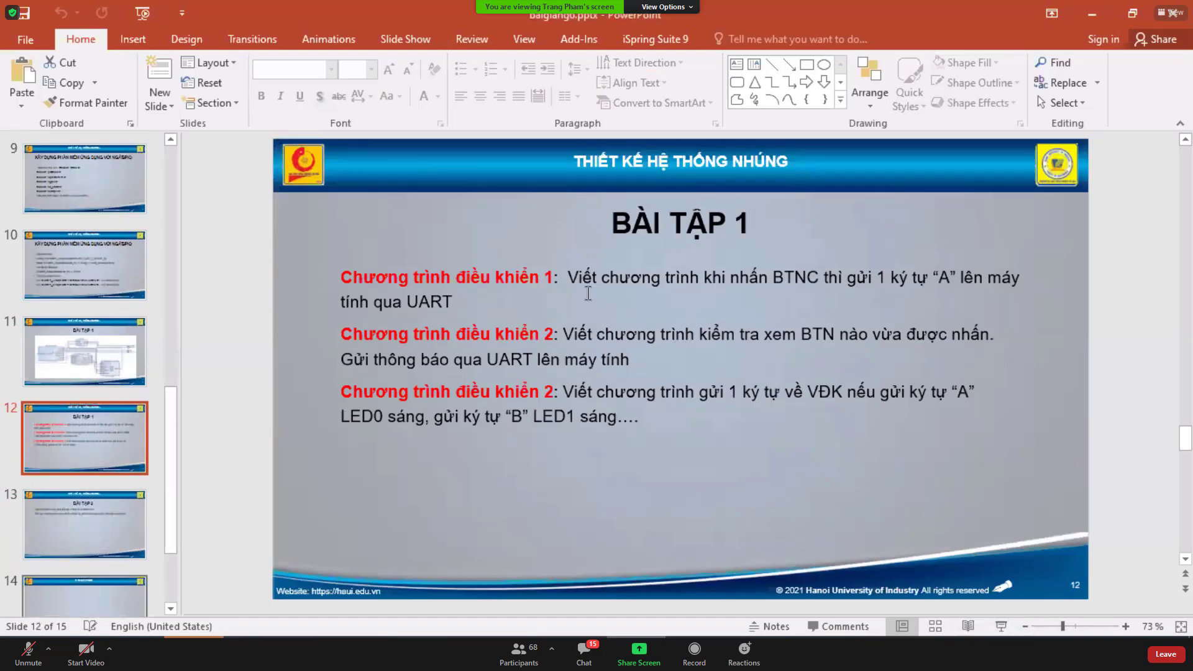
drag(569, 279, 824, 283)
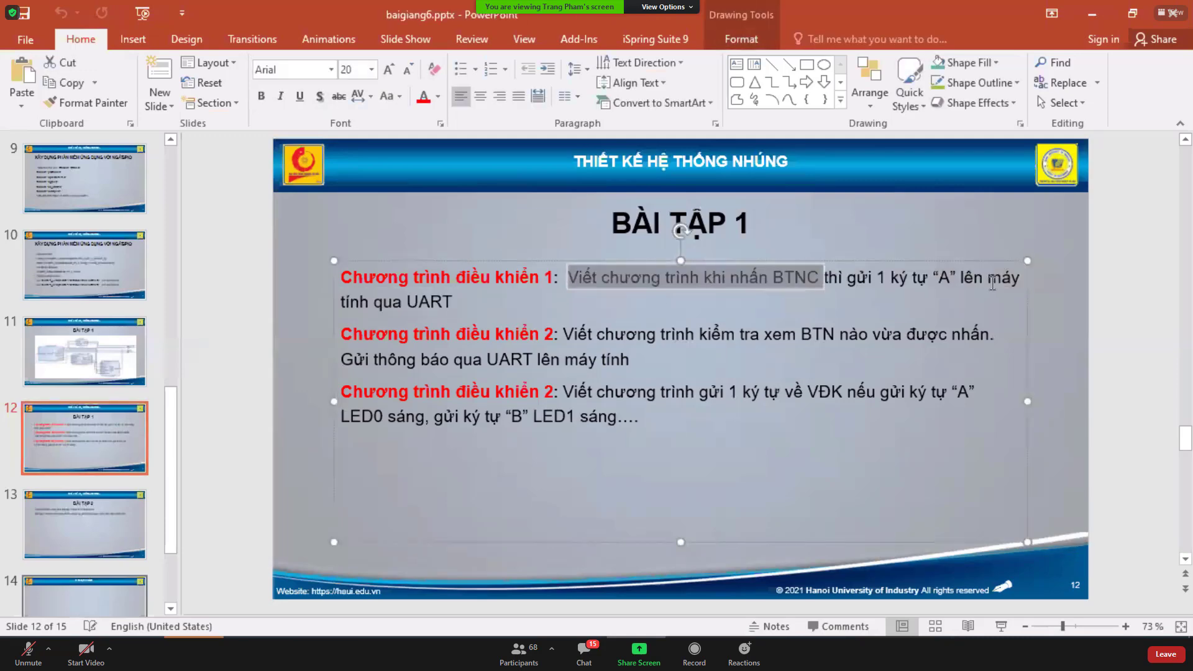
drag(992, 283, 657, 357)
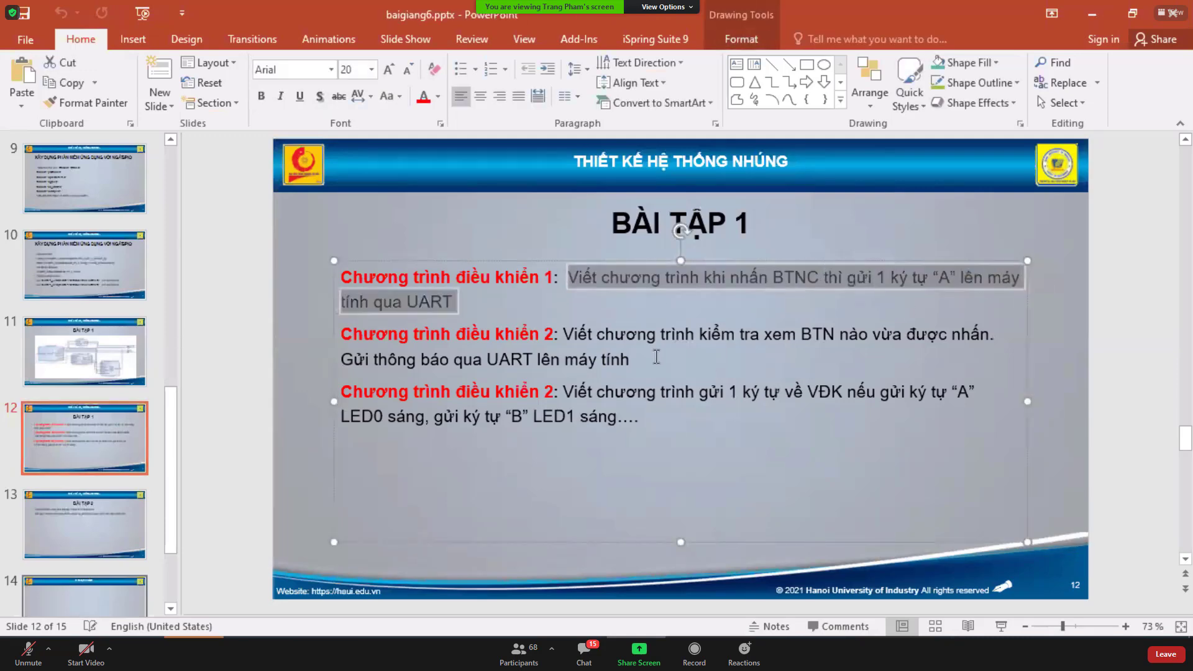
click(634, 361)
click(528, 415)
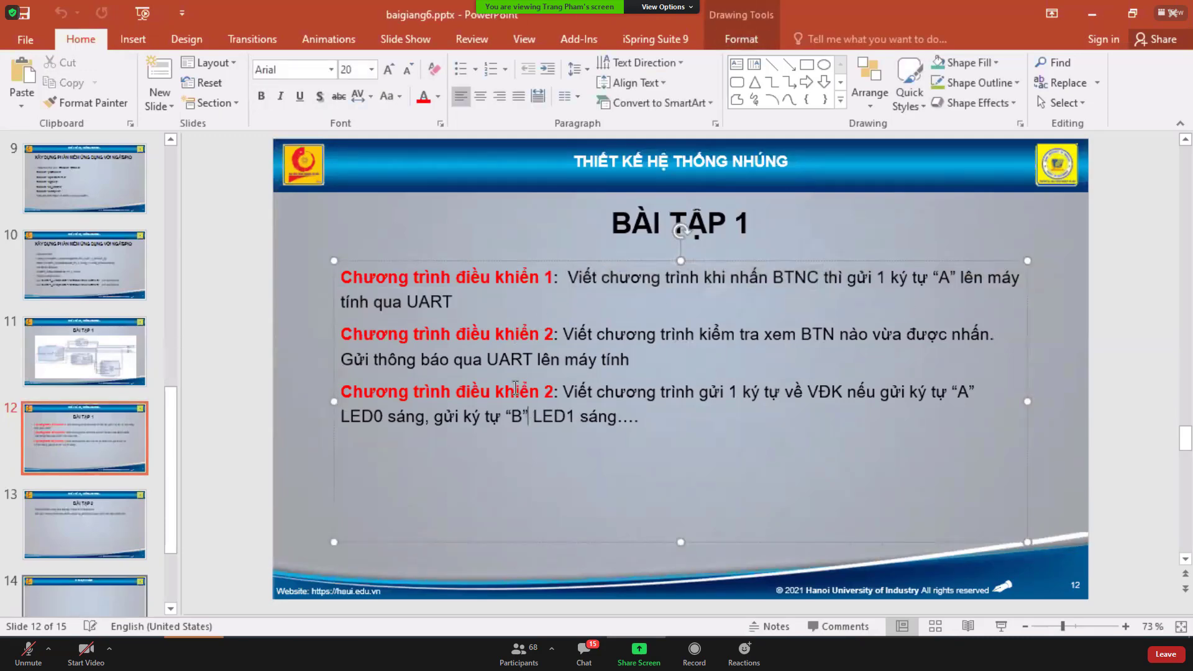
click(516, 390)
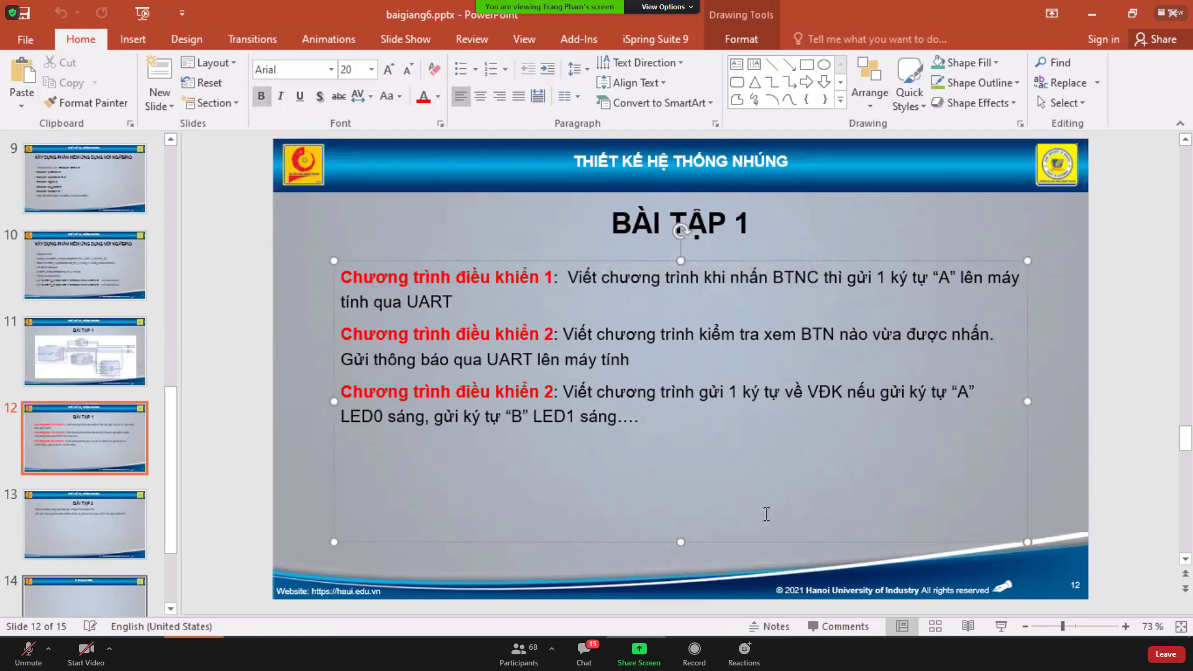